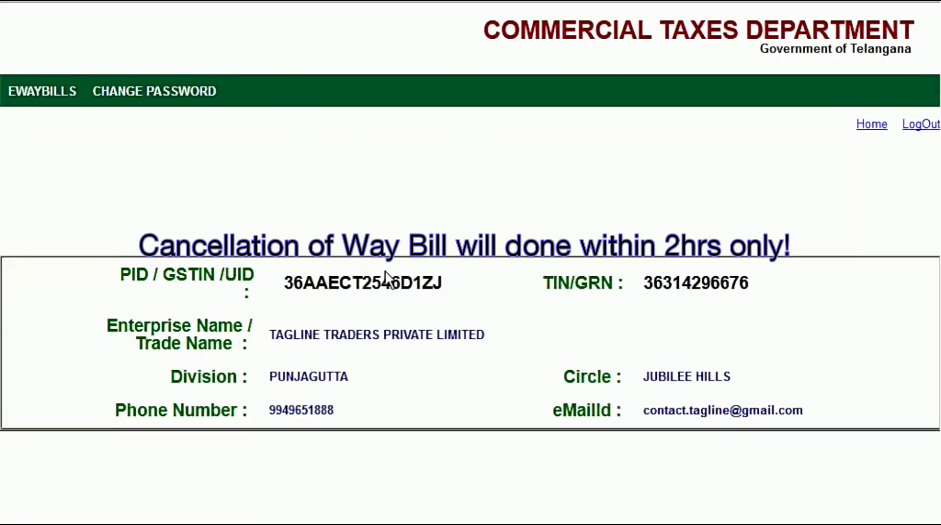
# Go to EWAYBILLS > Waybill Form Cancellation and put the caret in the Form No field.
pyautogui.moveTo(41, 99)
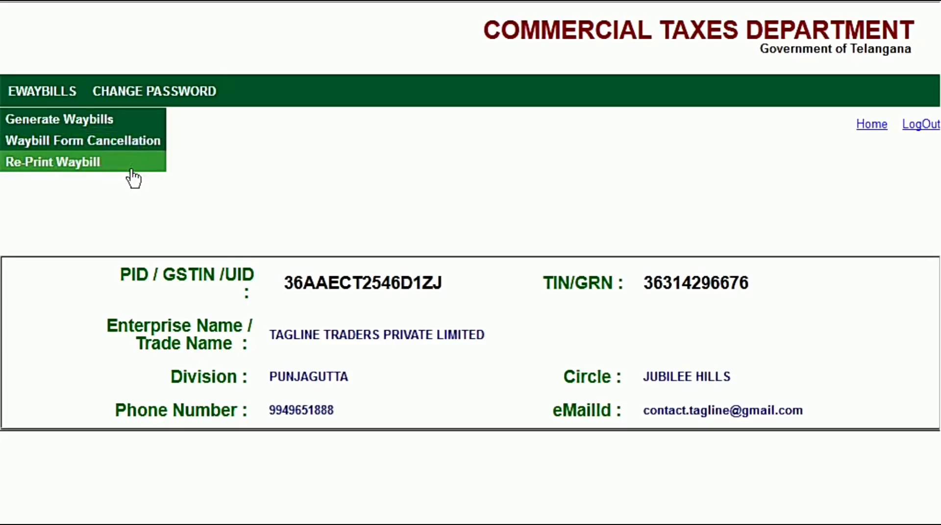
pyautogui.click(152, 142)
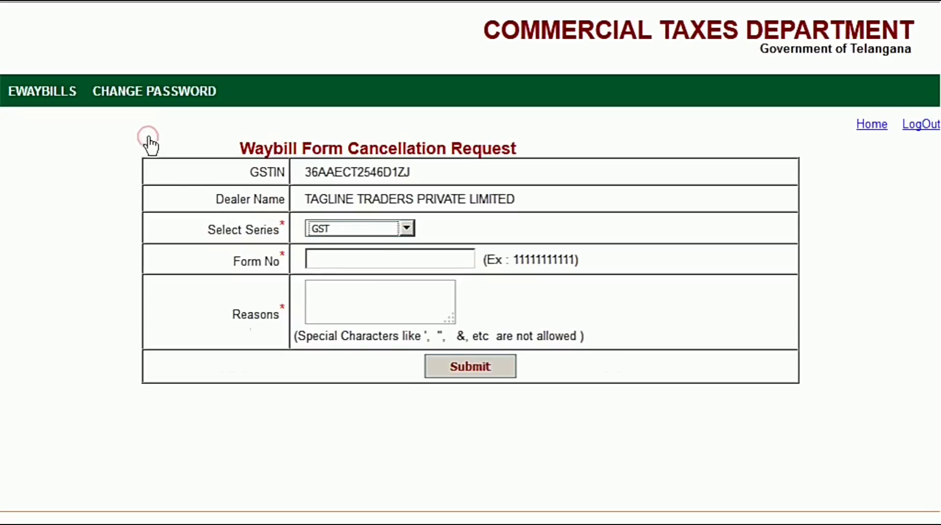
pyautogui.click(336, 261)
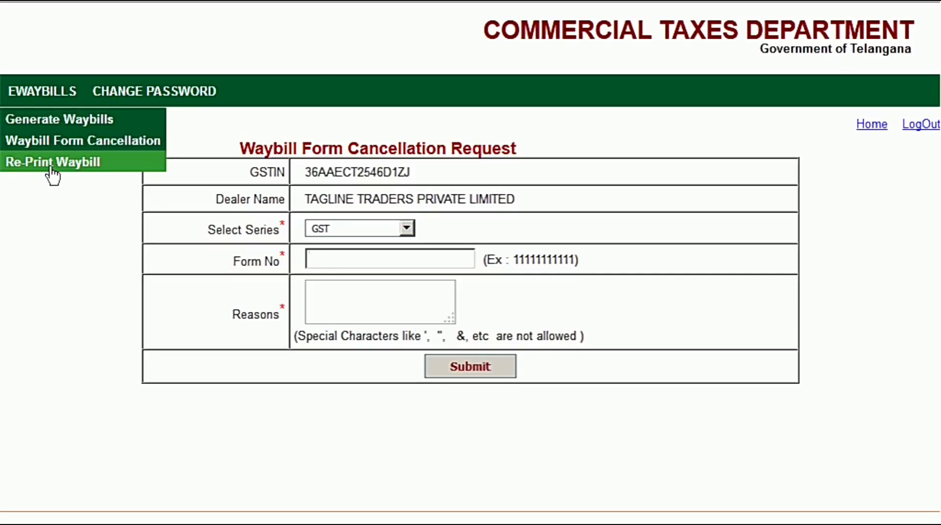
# Open the Re-Print Waybill form and pick suggested From Date 07-01-2018, clearing the date-format warnings.
pyautogui.click(78, 165)
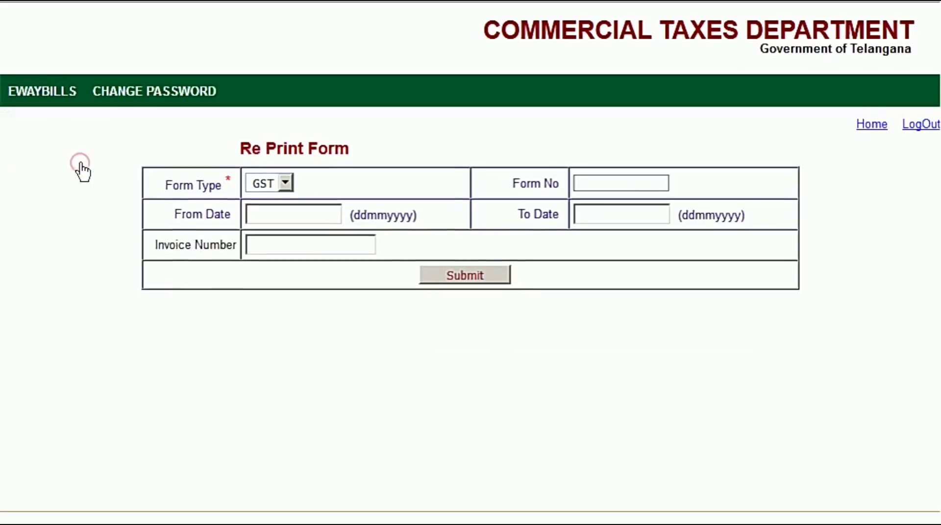
pyautogui.click(288, 214)
pyautogui.write('0')
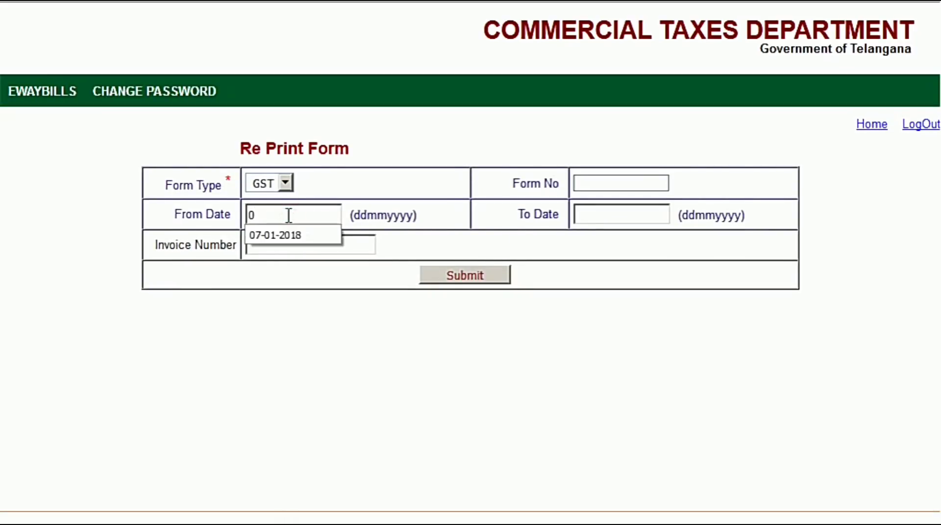
pyautogui.write('7')
pyautogui.press('Down')
pyautogui.press('Return')
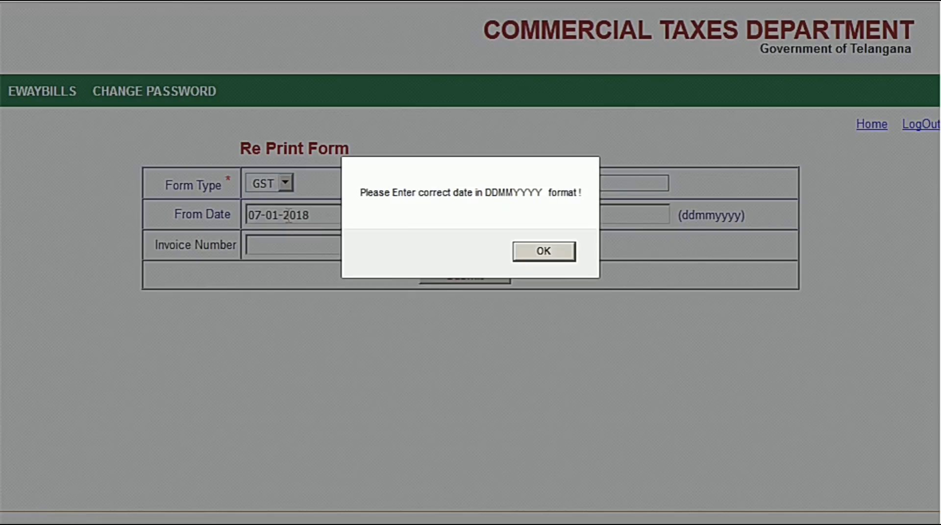
pyautogui.click(552, 249)
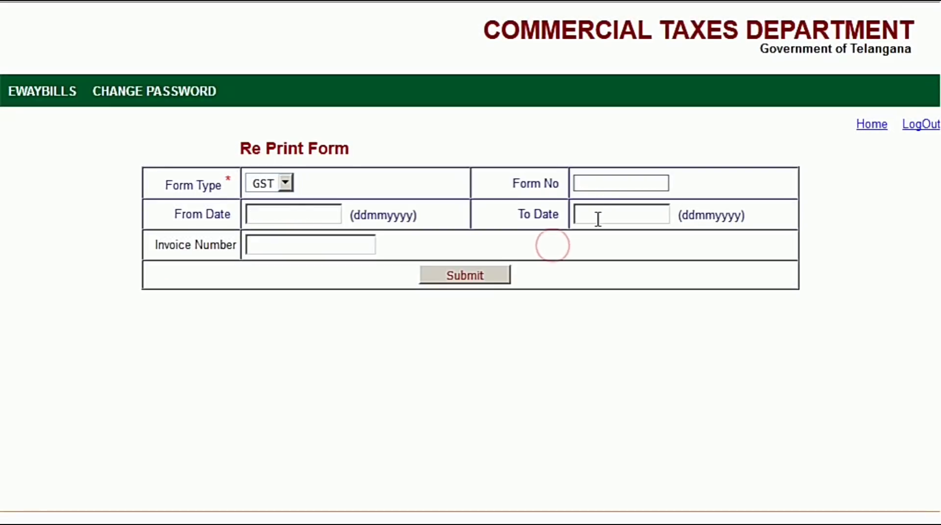
pyautogui.click(260, 214)
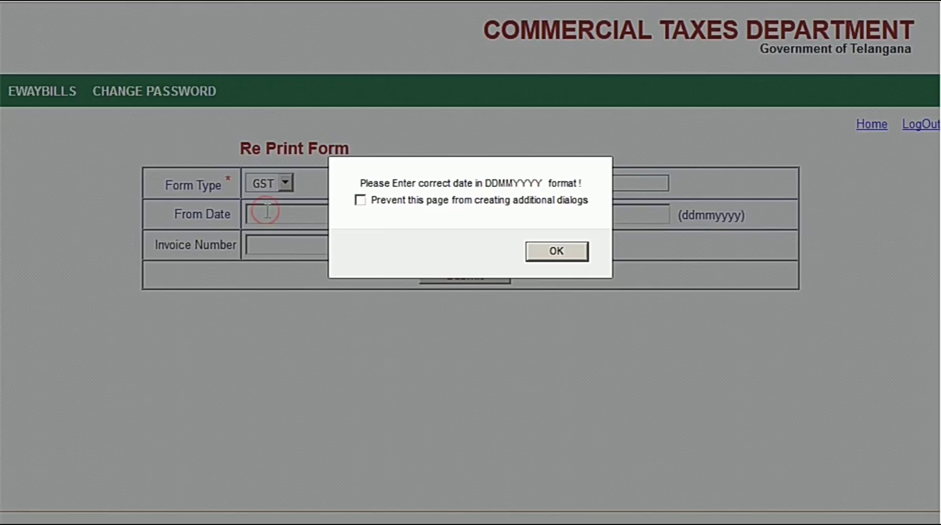
pyautogui.click(544, 251)
# Search waybills from 07-01-2018 to 07012018, listing three GST forms.
pyautogui.click(305, 215)
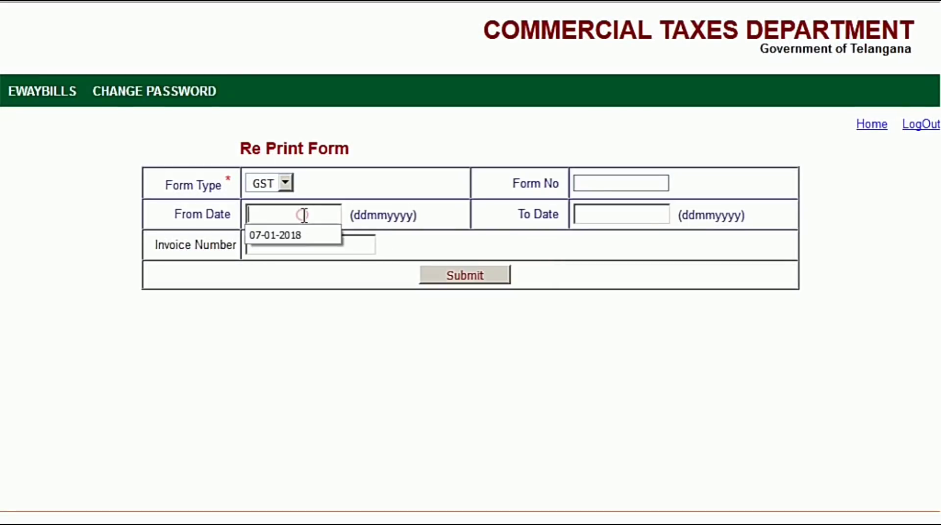
pyautogui.write('07-01-2018')
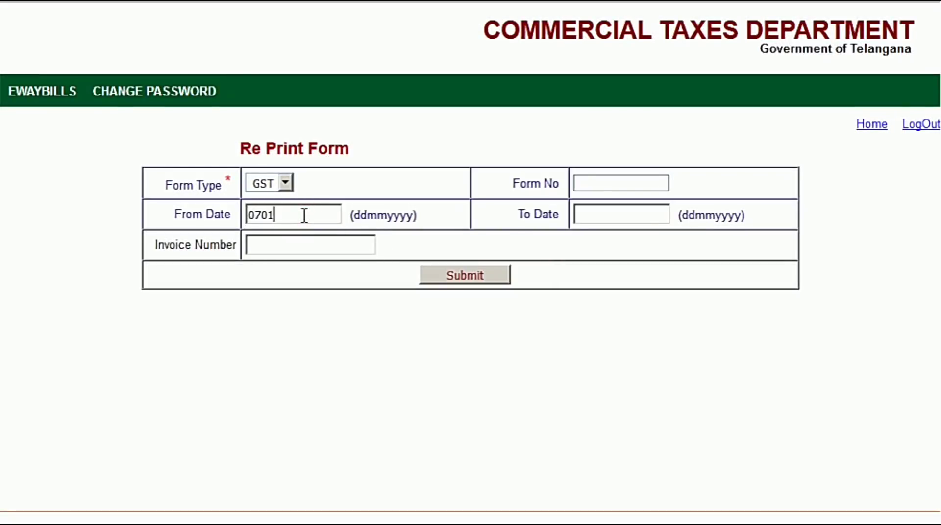
pyautogui.press('Tab')
pyautogui.write('07012018')
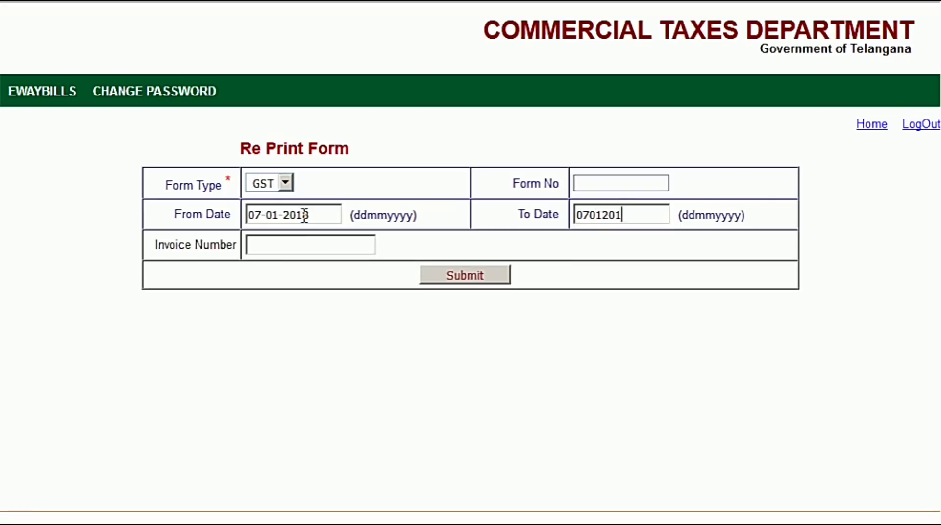
pyautogui.click(445, 276)
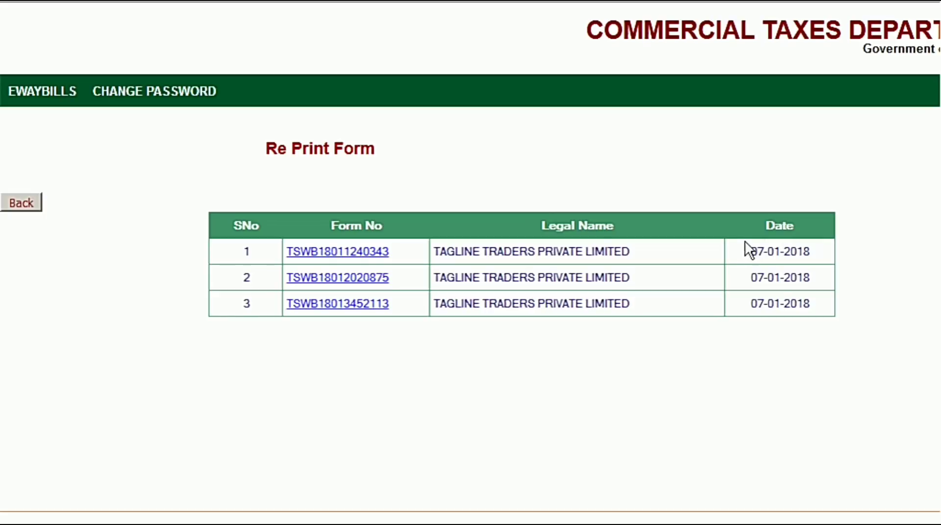
pyautogui.click(375, 305)
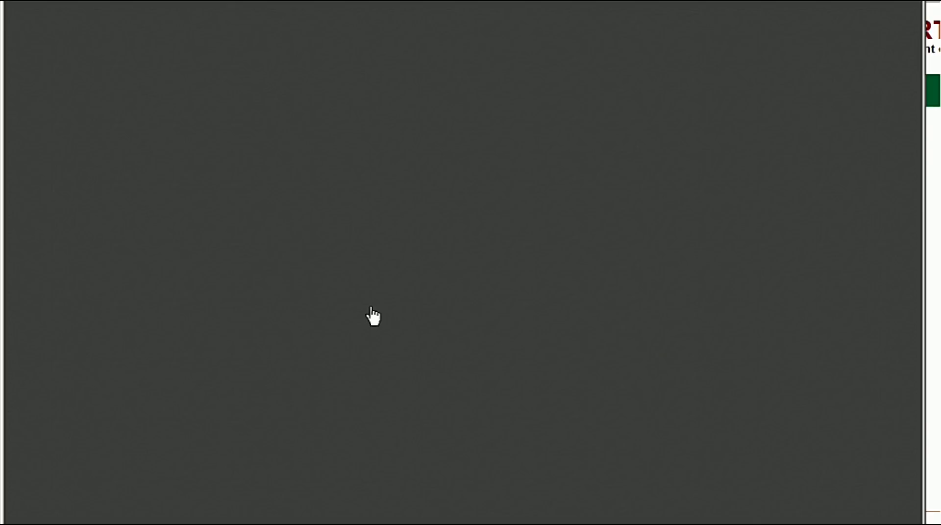
pyautogui.scroll(-10, 277, 344)
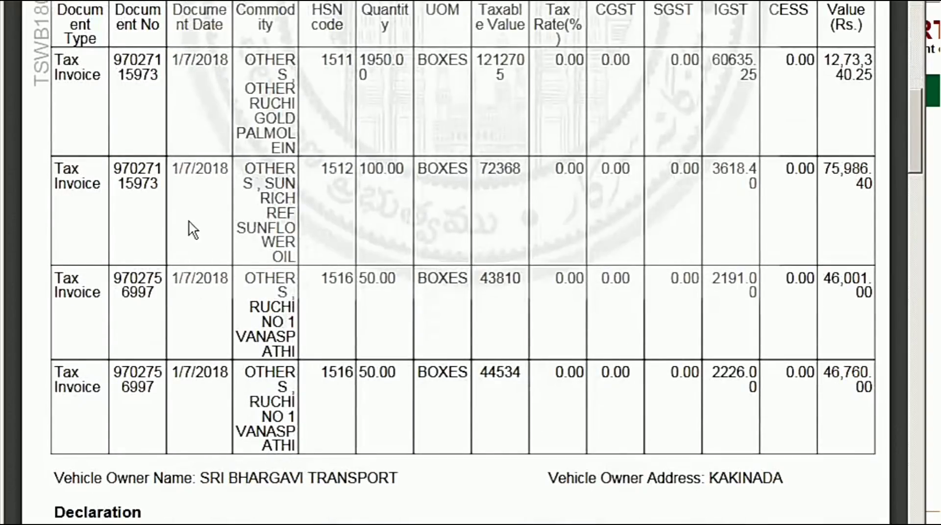
pyautogui.click(157, 77)
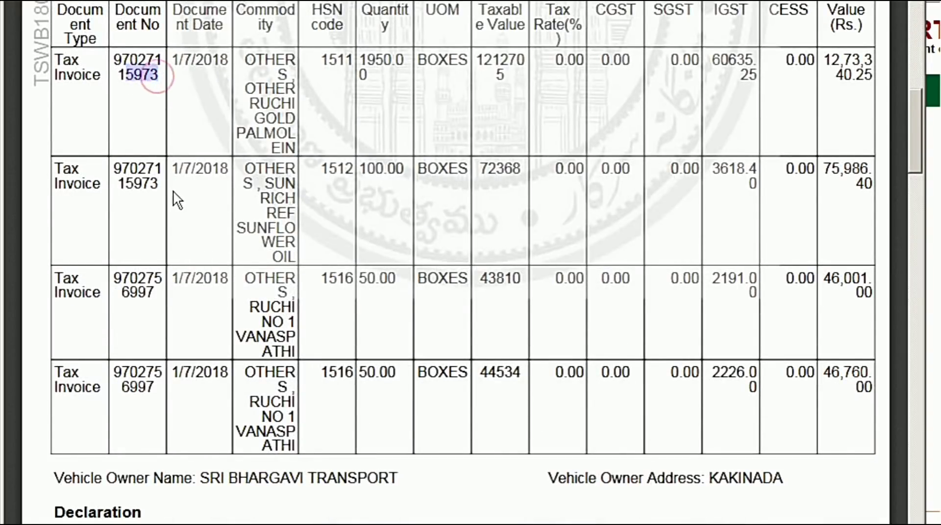
pyautogui.moveTo(156, 187); pyautogui.dragTo(131, 185)
pyautogui.click(154, 293)
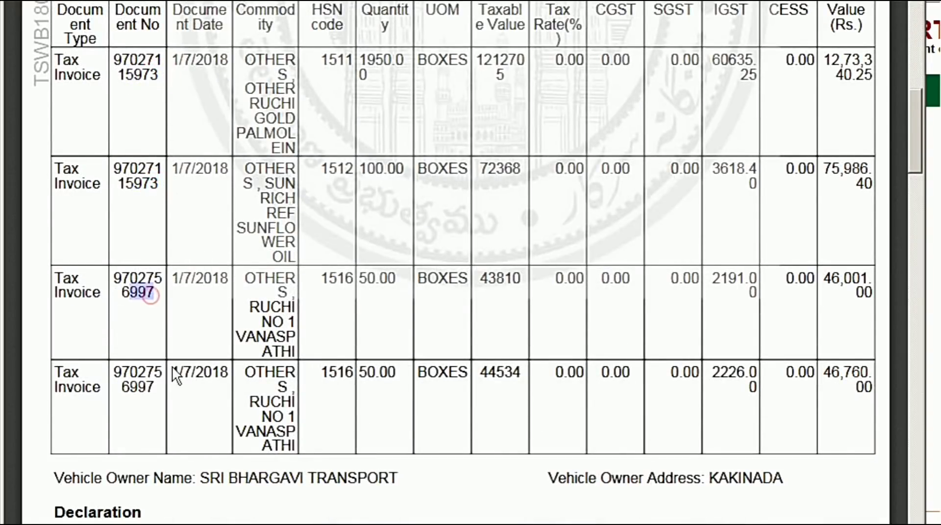
pyautogui.moveTo(155, 391); pyautogui.dragTo(133, 392)
pyautogui.click(184, 395)
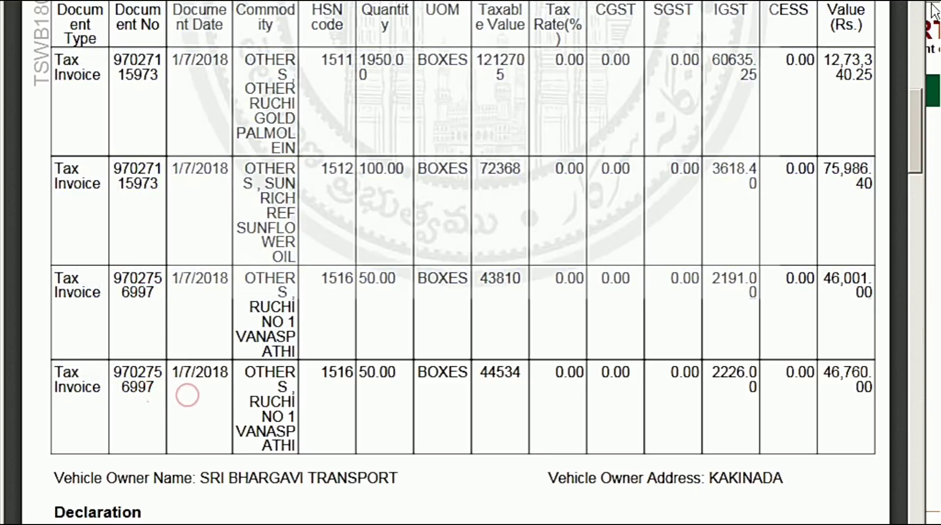
pyautogui.click(933, 9)
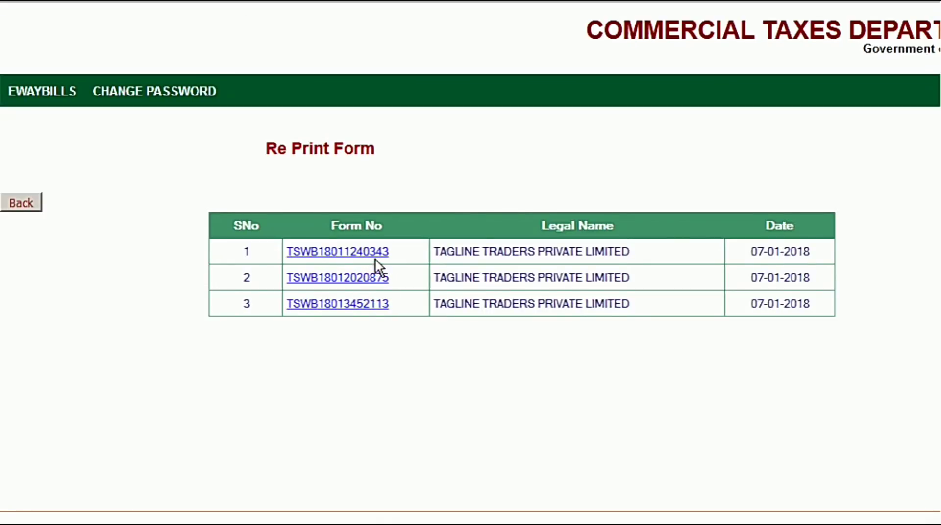
pyautogui.click(378, 283)
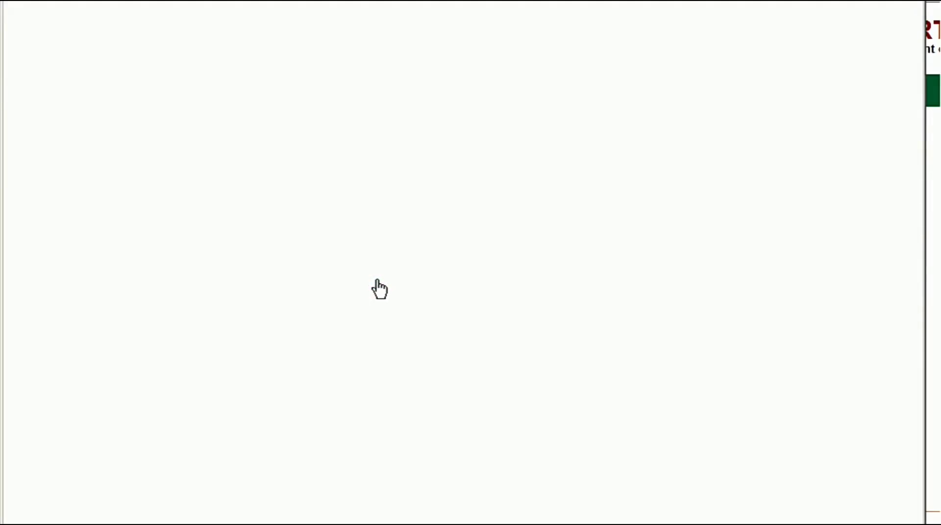
pyautogui.scroll(-5, 351, 235)
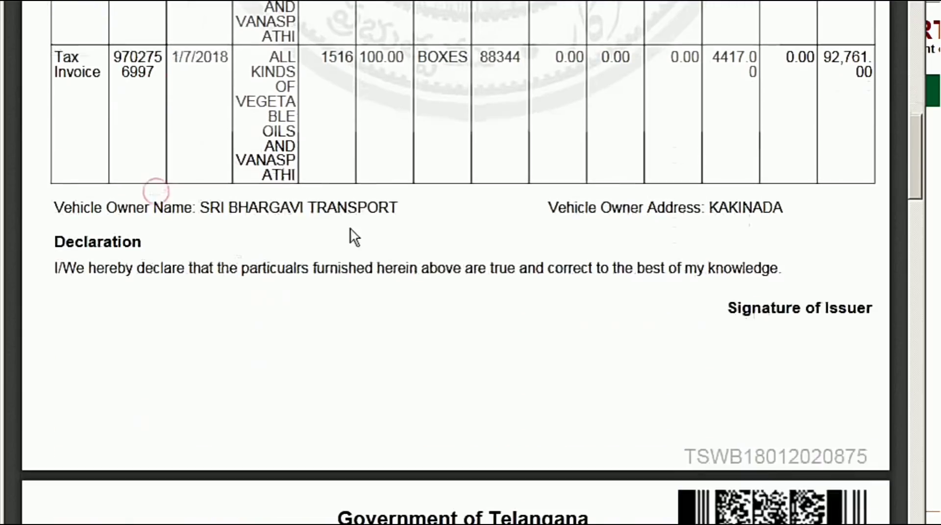
pyautogui.scroll(-7, 466, 192)
pyautogui.hotkey('ctrl', 'a')
pyautogui.scroll(10, 467, 191)
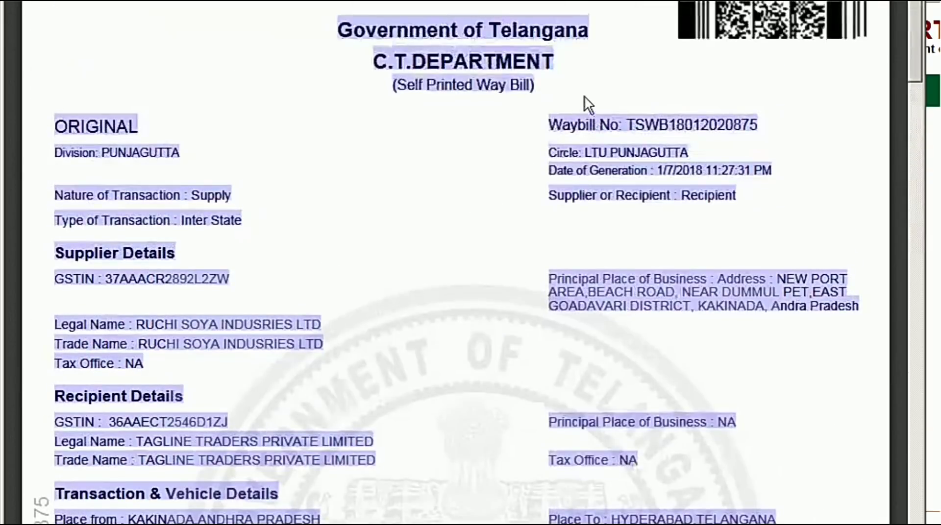
pyautogui.click(634, 98)
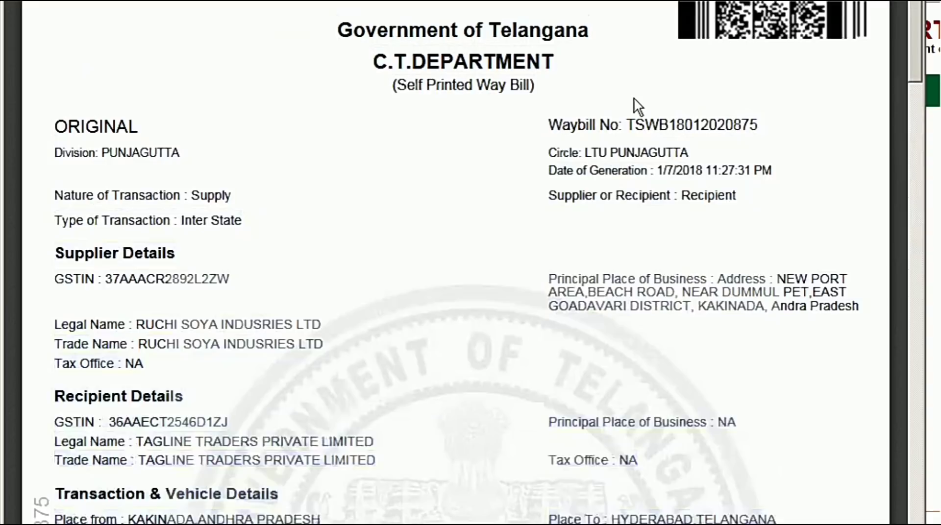
pyautogui.click(895, 9)
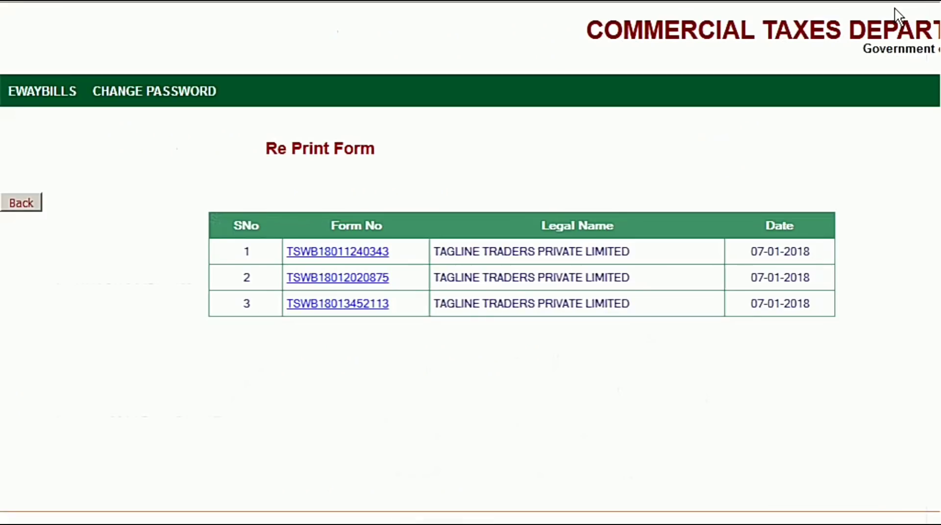
pyautogui.click(369, 255)
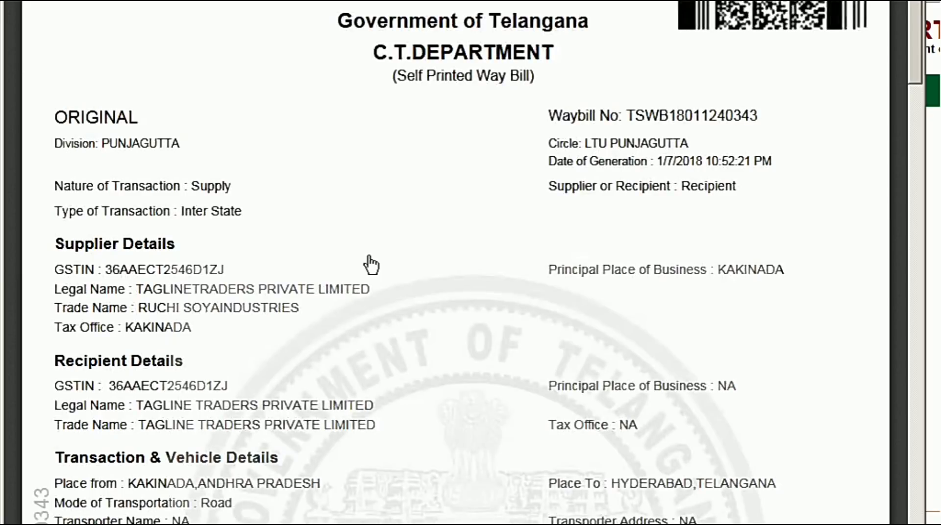
pyautogui.scroll(-6, 371, 265)
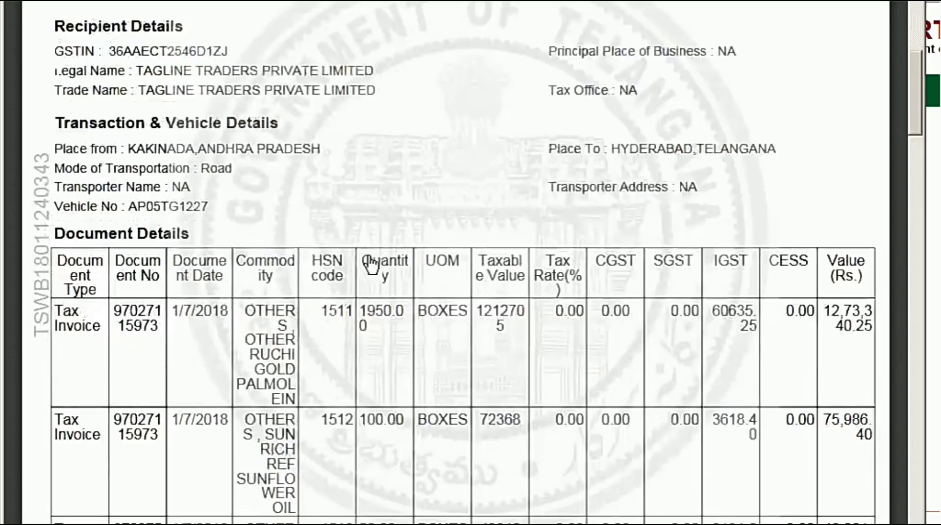
pyautogui.tripleClick(140, 407)
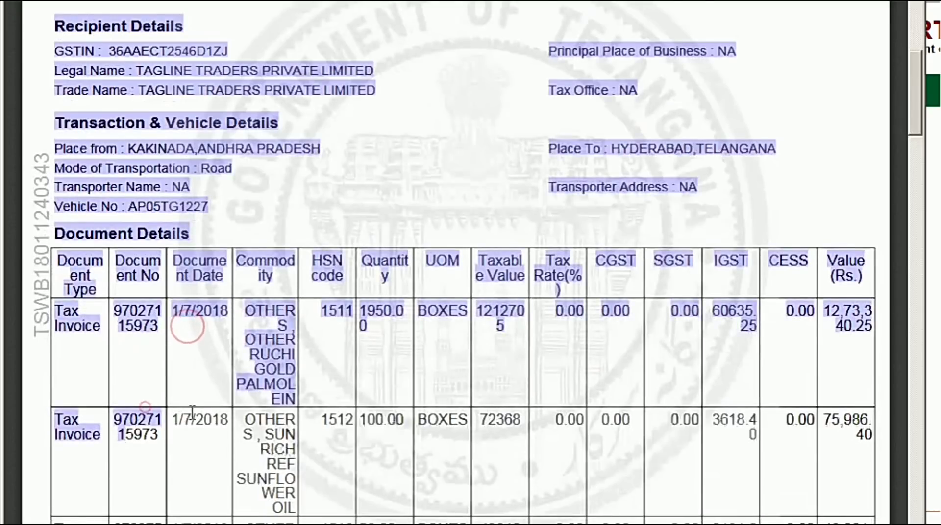
pyautogui.scroll(-3, 199, 414)
pyautogui.click(155, 414)
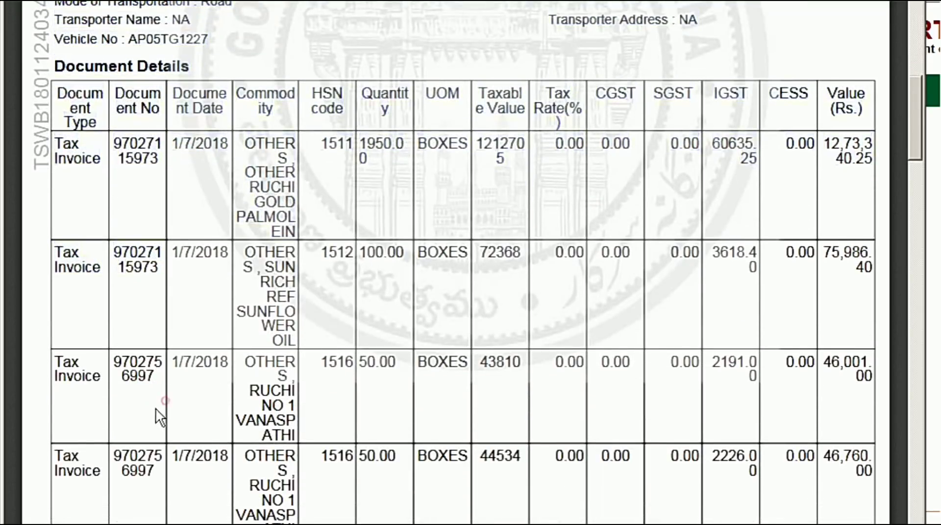
pyautogui.click(895, 14)
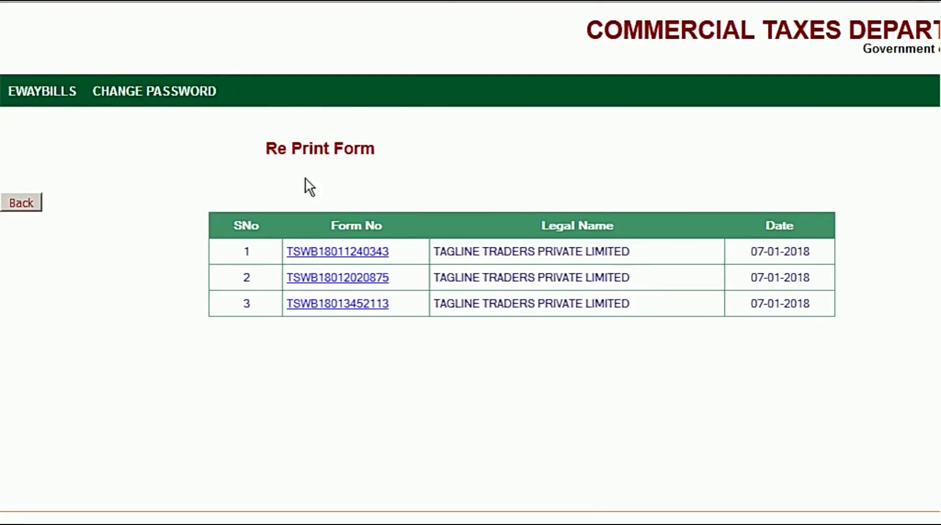
pyautogui.moveTo(399, 257); pyautogui.dragTo(291, 264)
pyautogui.moveTo(387, 279); pyautogui.dragTo(281, 280)
pyautogui.moveTo(391, 252); pyautogui.dragTo(280, 252)
pyautogui.rightClick(311, 255)
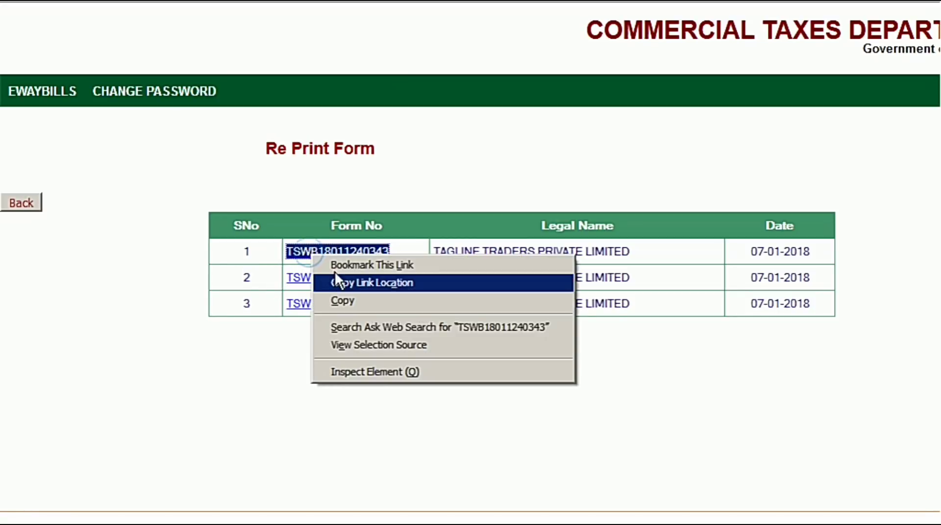
pyautogui.click(345, 300)
pyautogui.moveTo(64, 87)
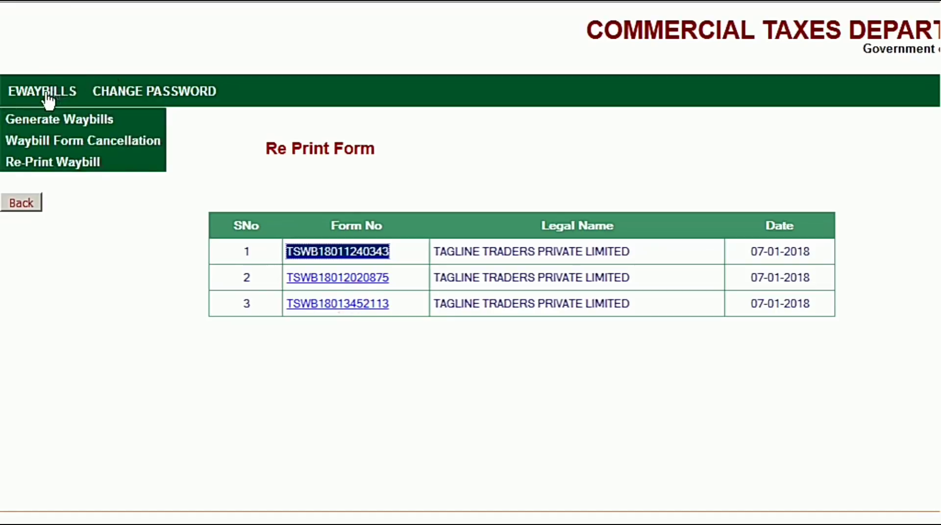
pyautogui.click(125, 144)
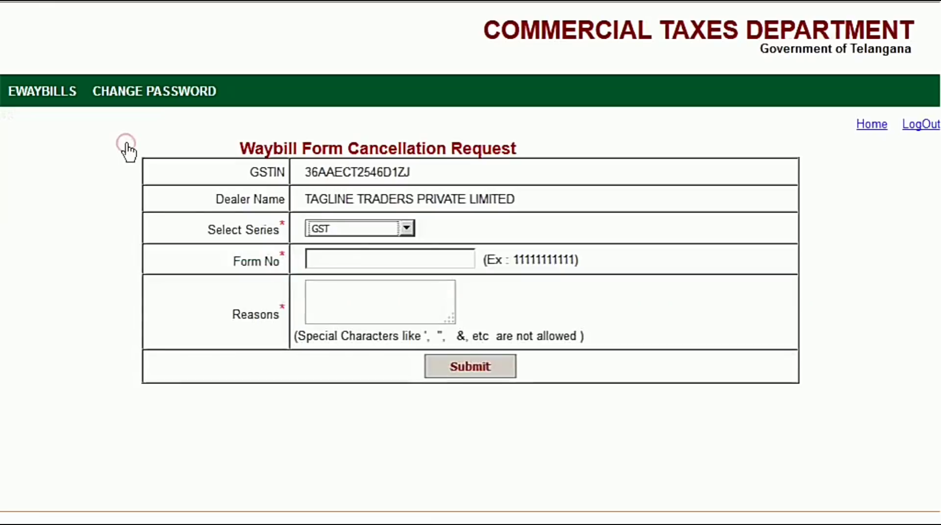
pyautogui.click(334, 256)
pyautogui.rightClick(332, 254)
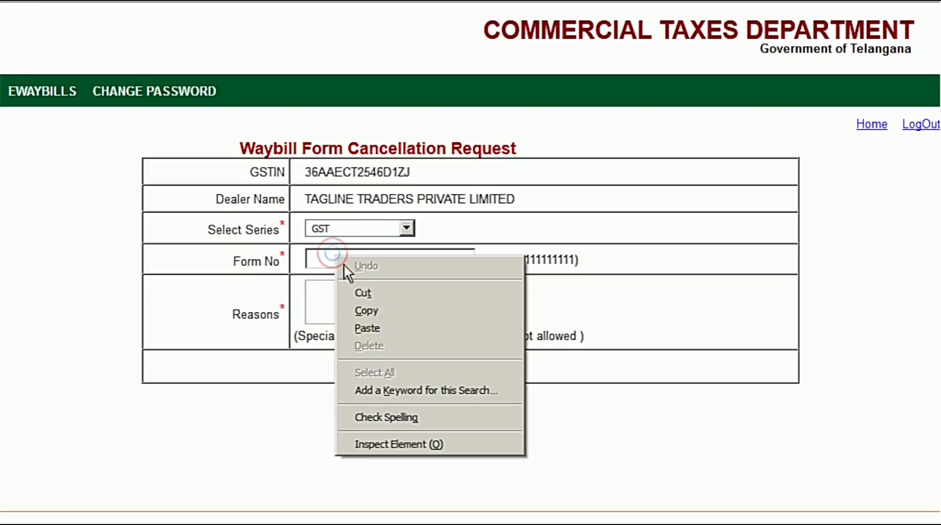
pyautogui.click(386, 328)
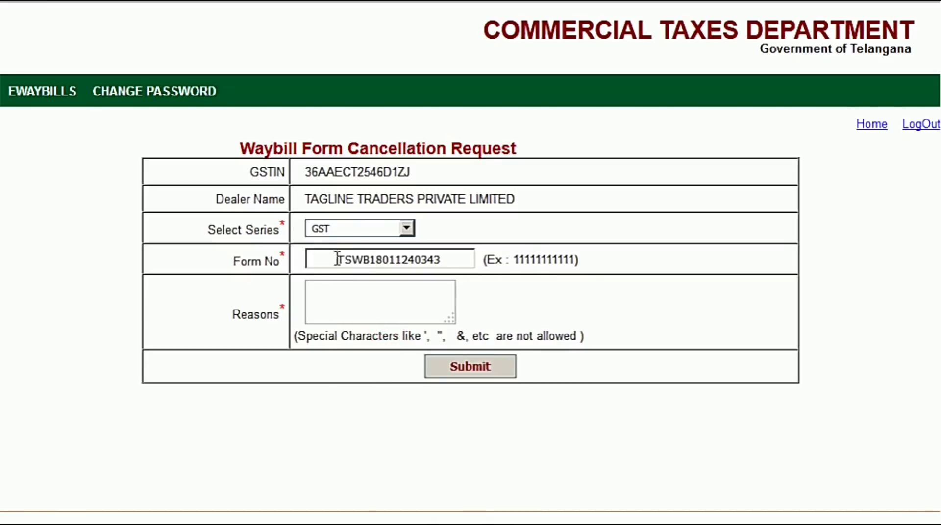
pyautogui.press('BackSpace')
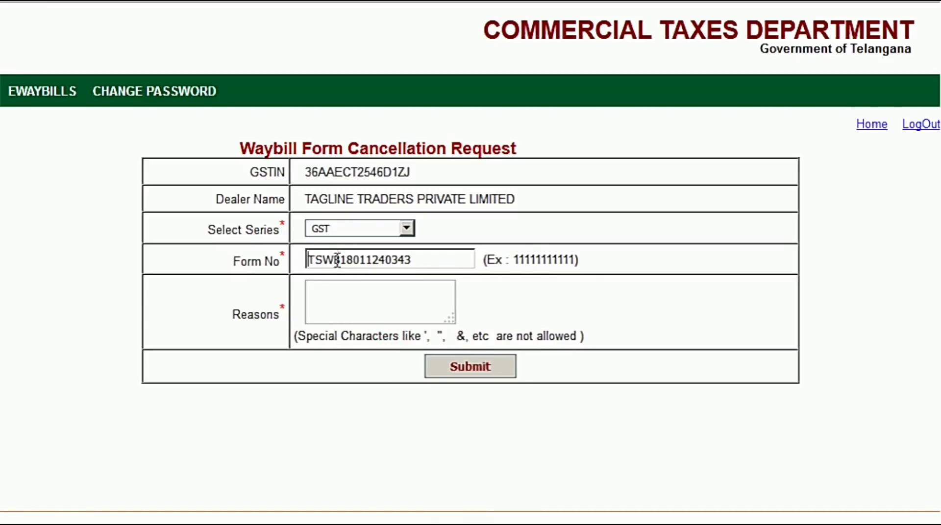
# Enter cancellation reason 'duplicate', submit, and confirm the success message.
pyautogui.click(437, 253)
pyautogui.click(376, 314)
pyautogui.click(377, 314)
pyautogui.write('duplicate')
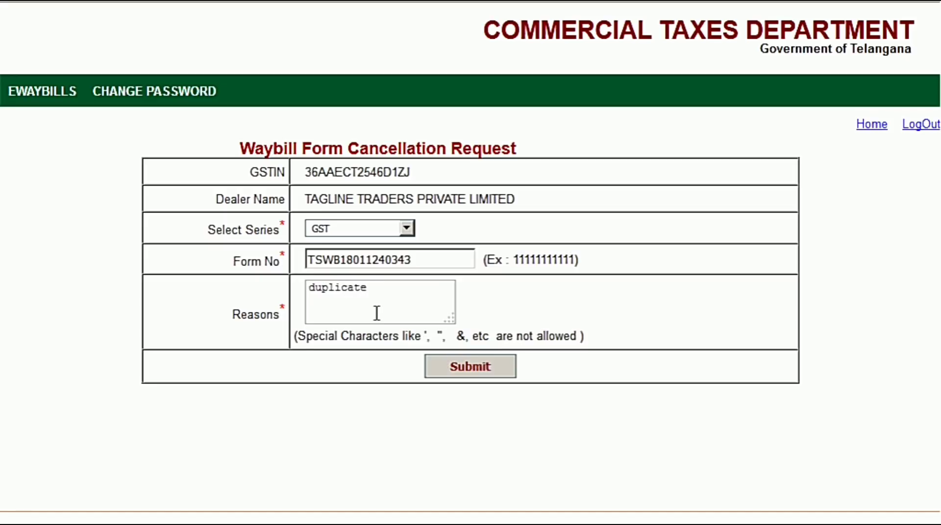
pyautogui.click(476, 371)
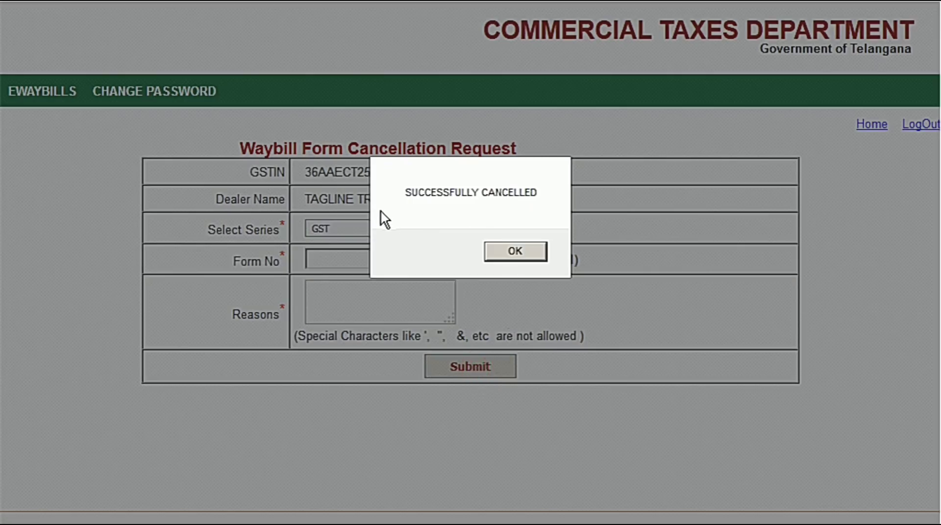
pyautogui.click(538, 260)
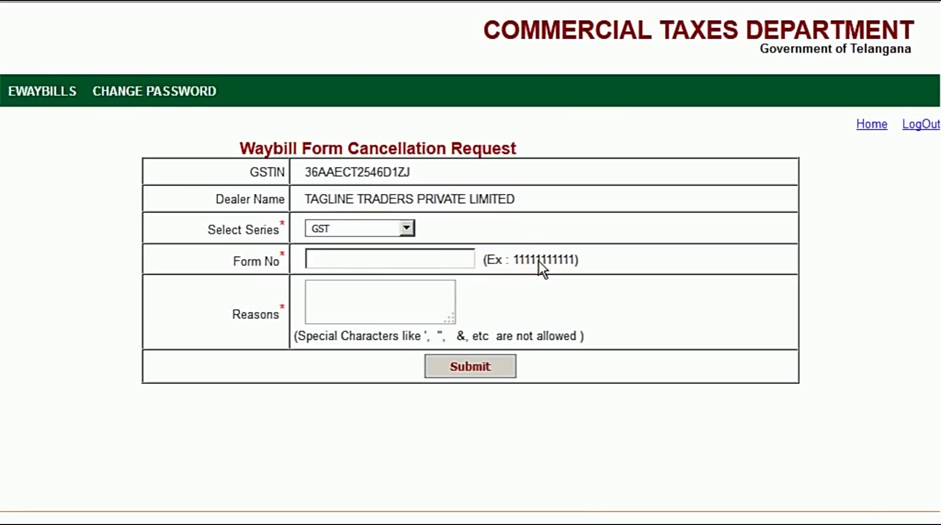
pyautogui.moveTo(46, 92)
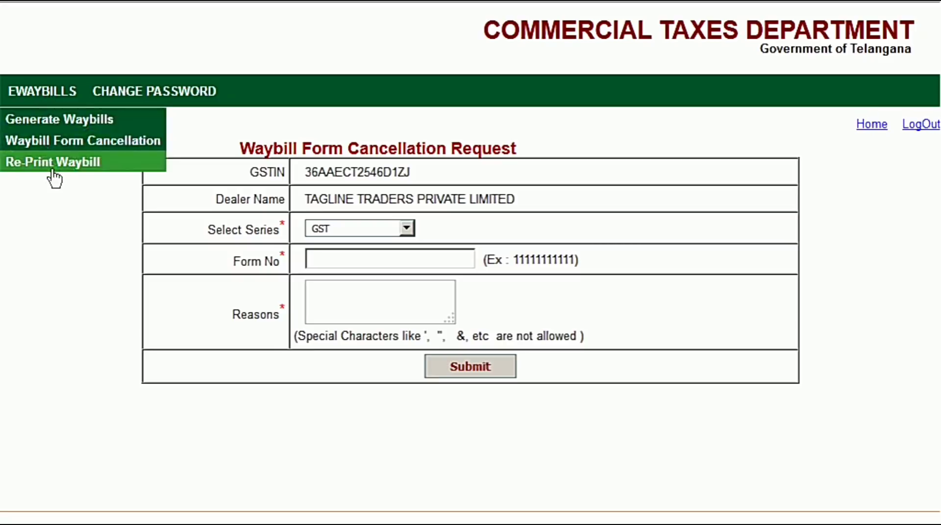
pyautogui.click(108, 166)
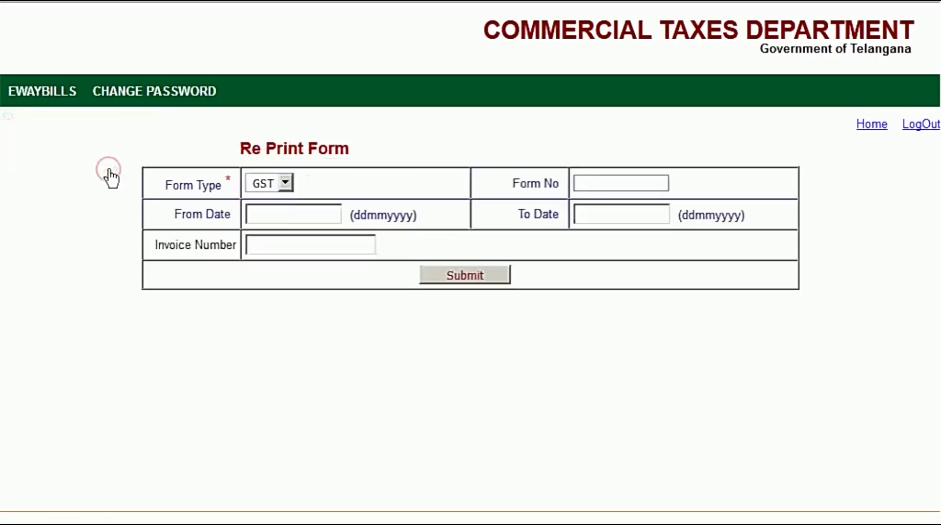
pyautogui.click(270, 249)
pyautogui.click(596, 186)
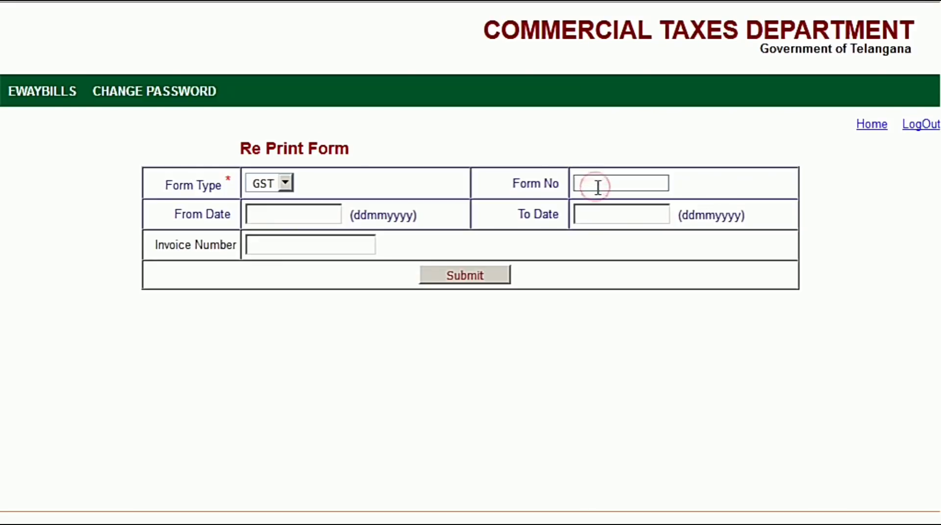
pyautogui.hotkey('ctrl', 'v')
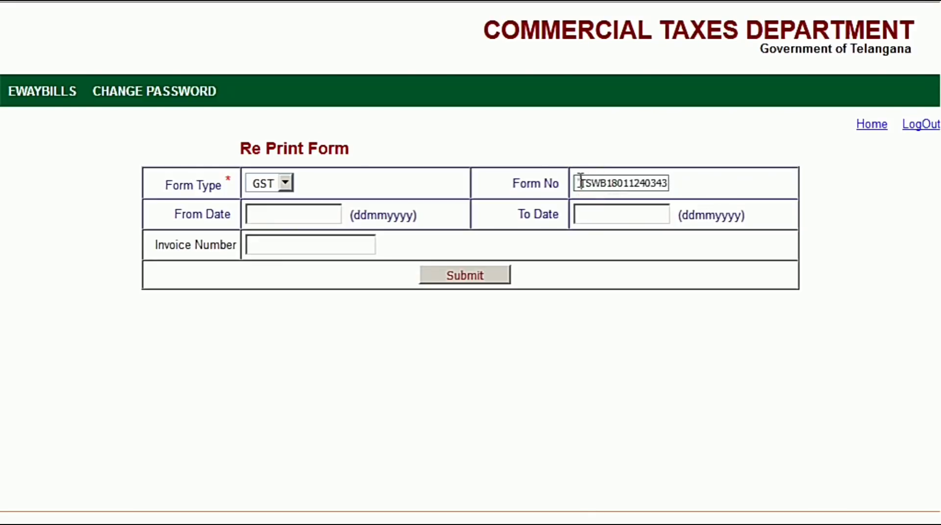
pyautogui.click(580, 183)
pyautogui.press('BackSpace')
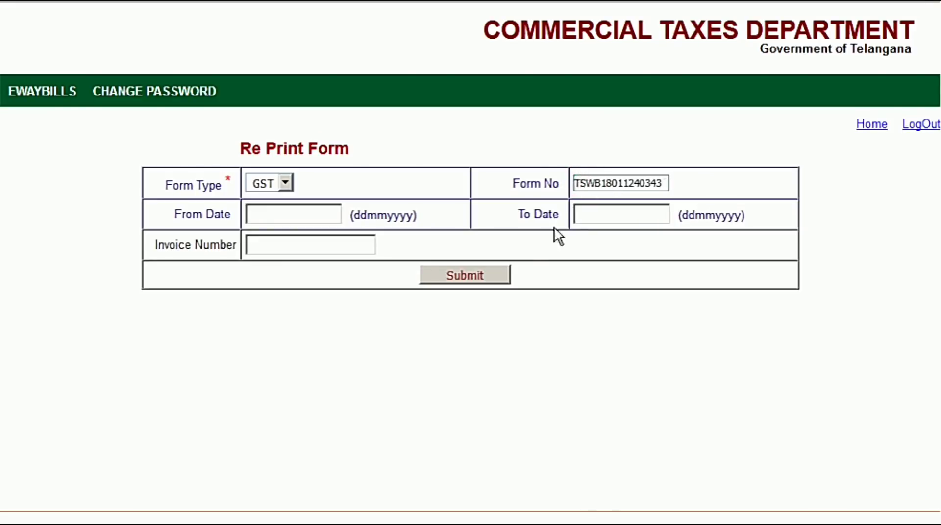
pyautogui.click(490, 281)
# Select the NA Invoice Number result, then reload a blank Re Print Form.
pyautogui.doubleClick(257, 247)
pyautogui.moveTo(9, 98)
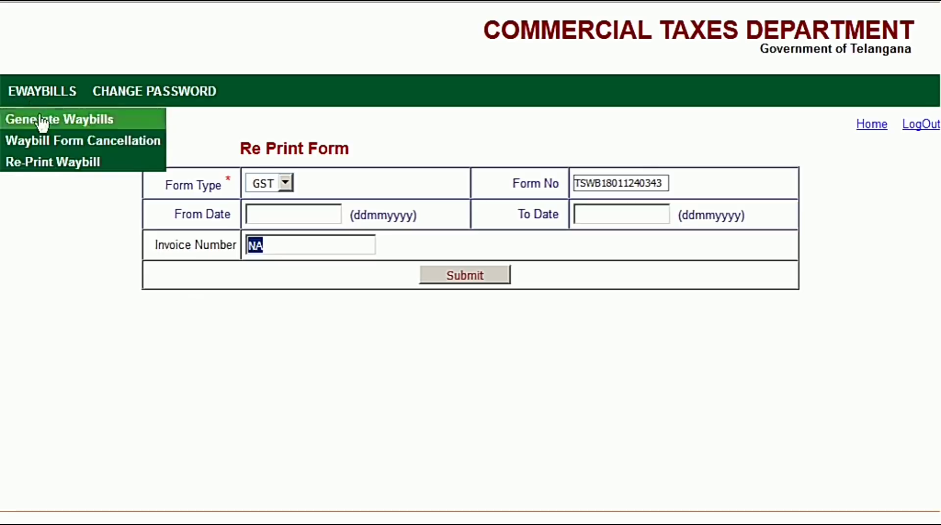
pyautogui.click(59, 169)
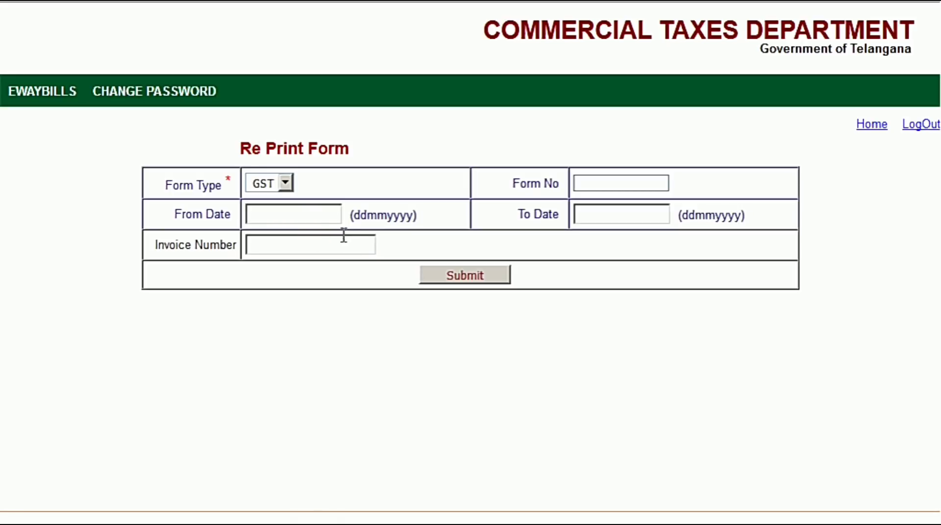
# Enter From Date 07-01-2017, correcting the year to 2018 and clearing format warnings.
pyautogui.click(309, 217)
pyautogui.write('07')
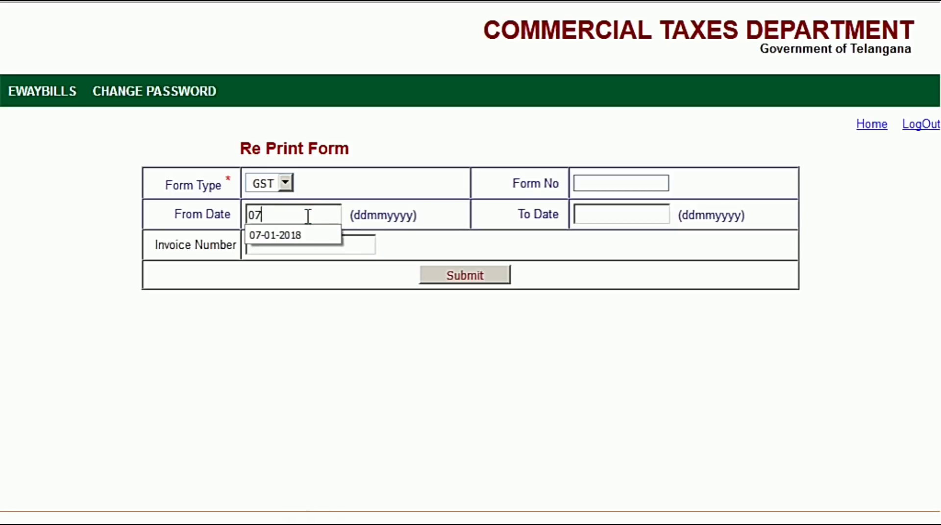
pyautogui.write('-01-2017')
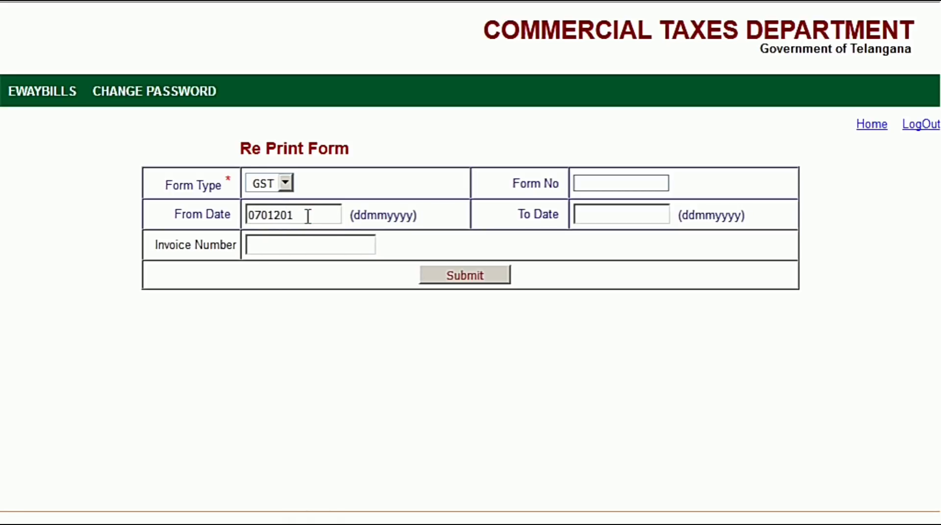
pyautogui.press('Tab')
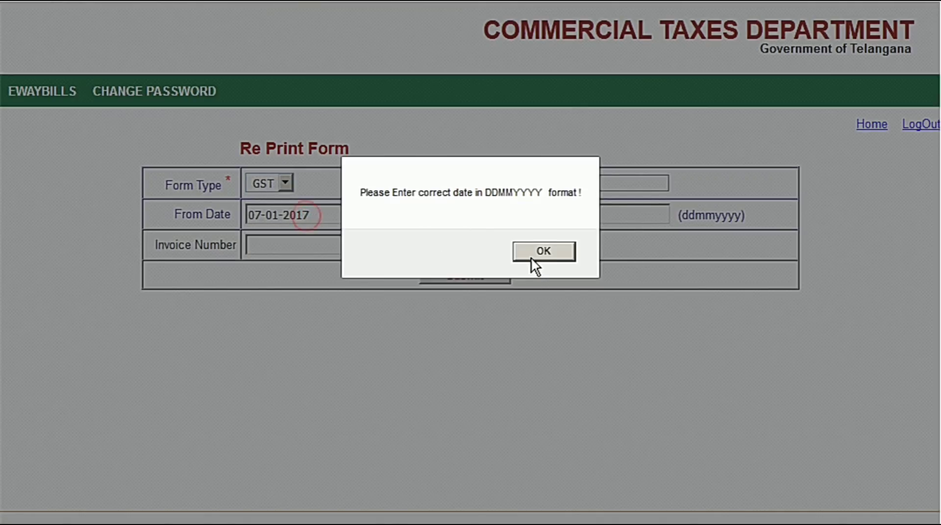
pyautogui.click(534, 252)
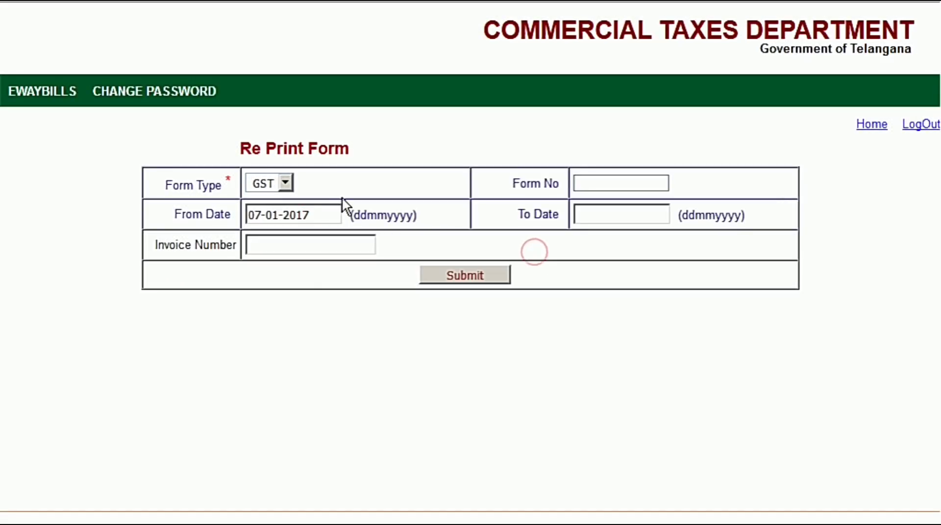
pyautogui.press('BackSpace')
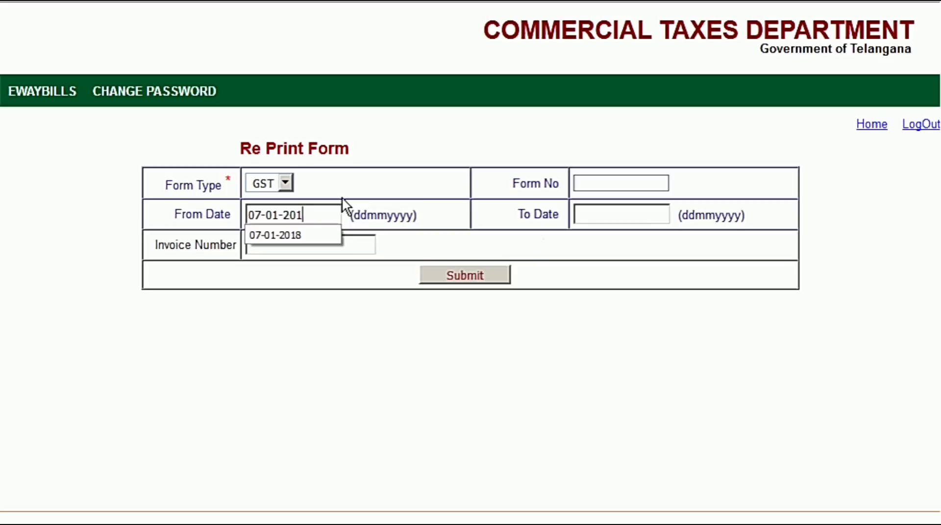
pyautogui.write('8')
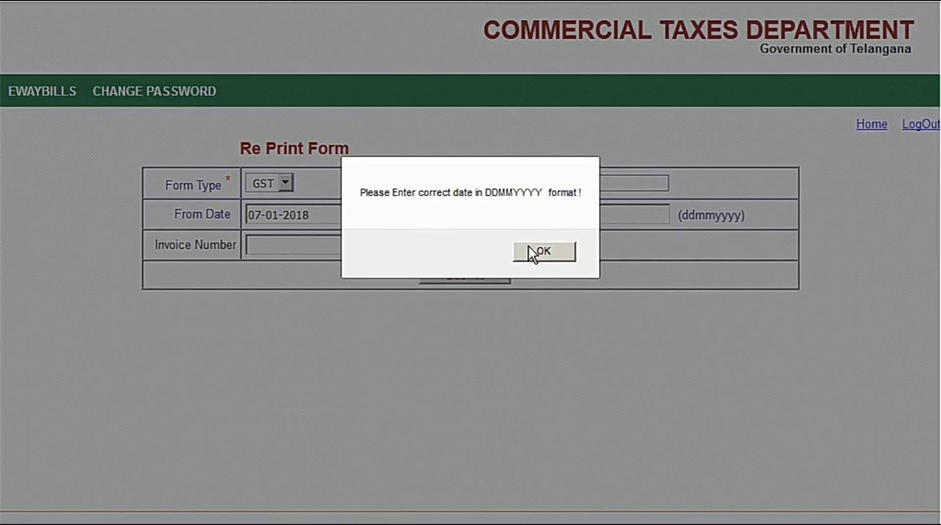
pyautogui.click(548, 251)
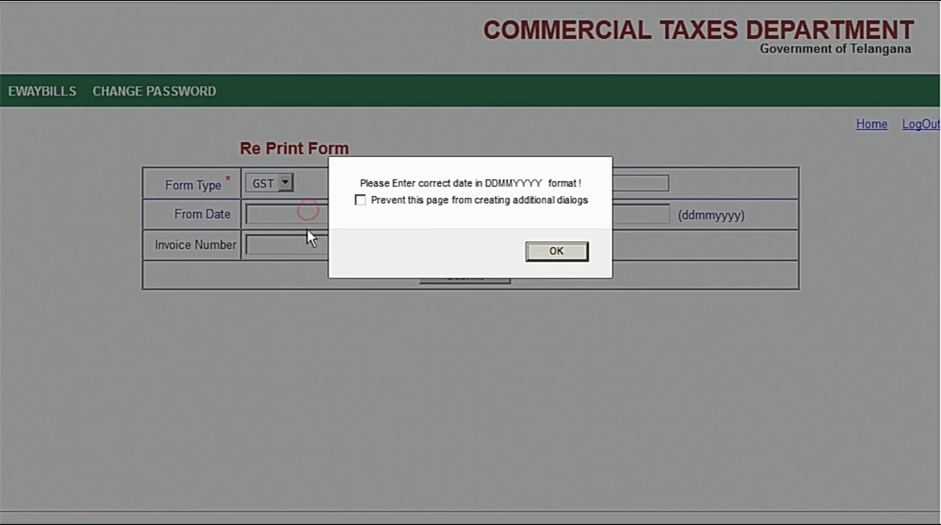
pyautogui.click(556, 252)
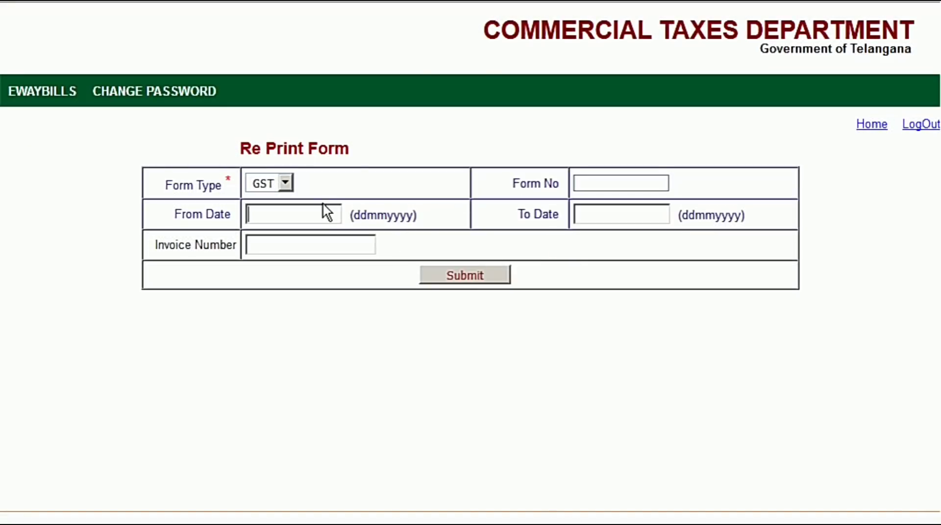
# Re-enter From Date 07-01-2018 and set To Date 07012018.
pyautogui.write('1')
pyautogui.press('BackSpace')
pyautogui.write('07-01-2018')
pyautogui.press('Tab')
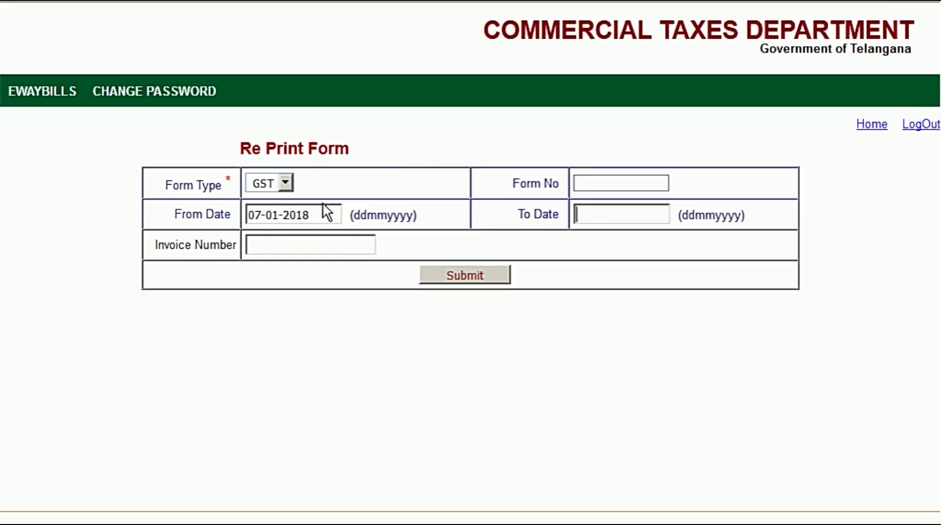
pyautogui.write('07012018')
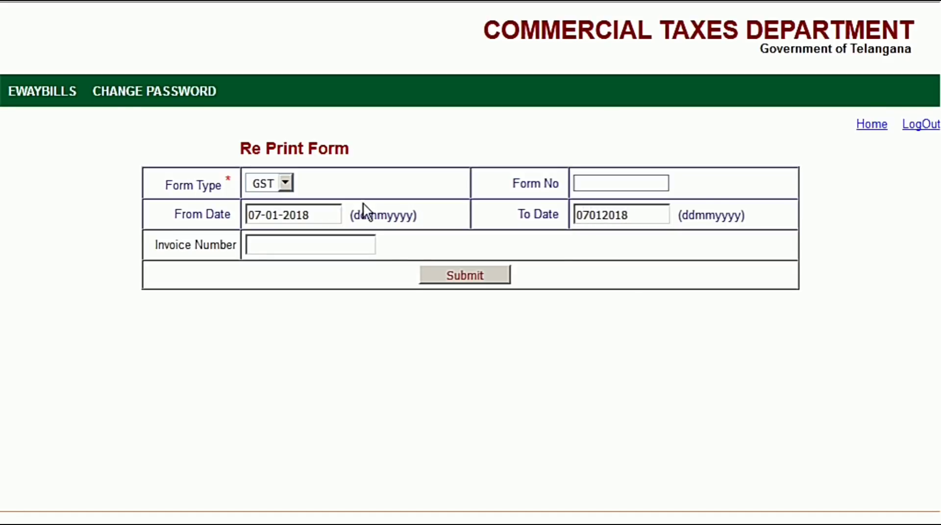
# Run the 07-01-2018 search, showing two waybills, and copy the first form number.
pyautogui.click(461, 273)
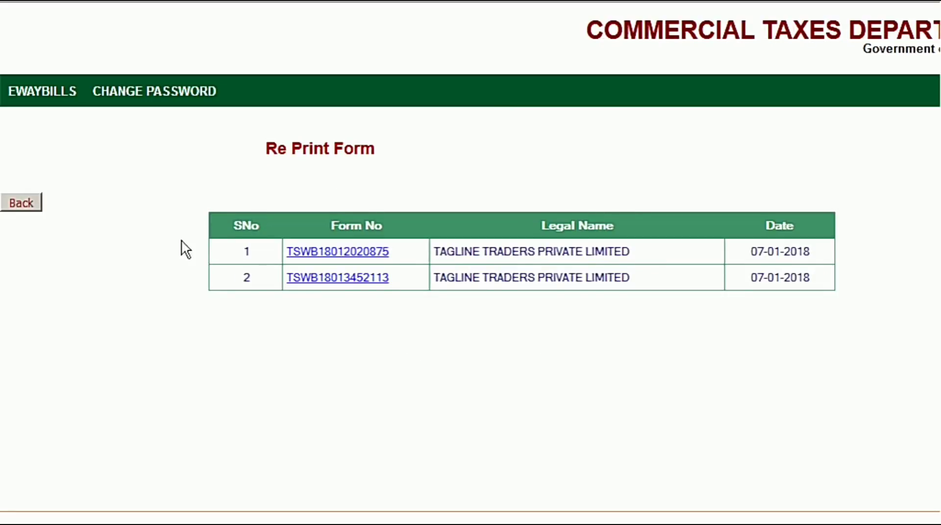
pyautogui.moveTo(404, 251); pyautogui.dragTo(280, 257)
pyautogui.hotkey('ctrl', 'c')
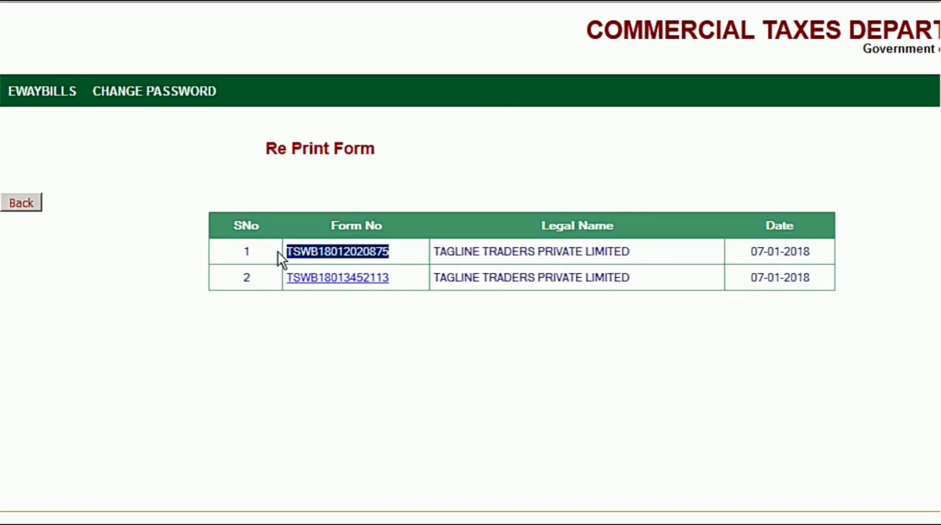
pyautogui.click(42, 90)
pyautogui.moveTo(46, 98)
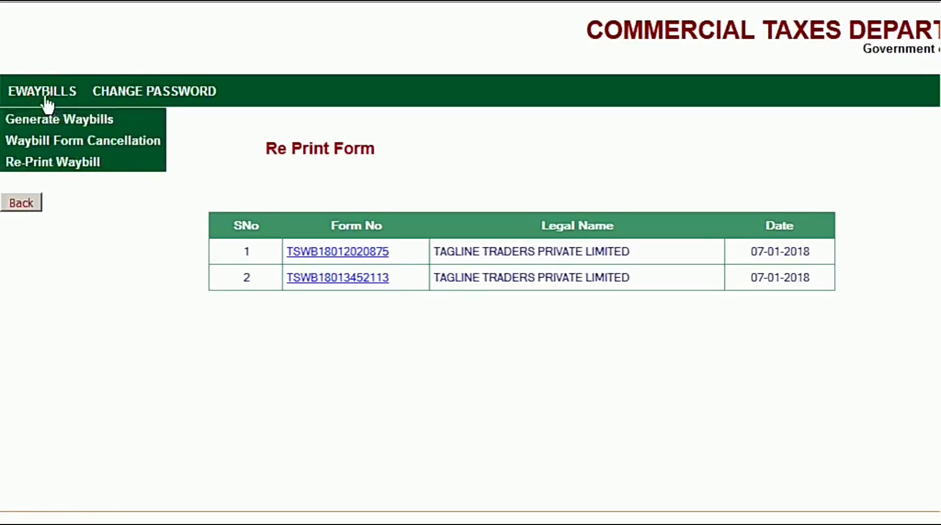
pyautogui.click(62, 142)
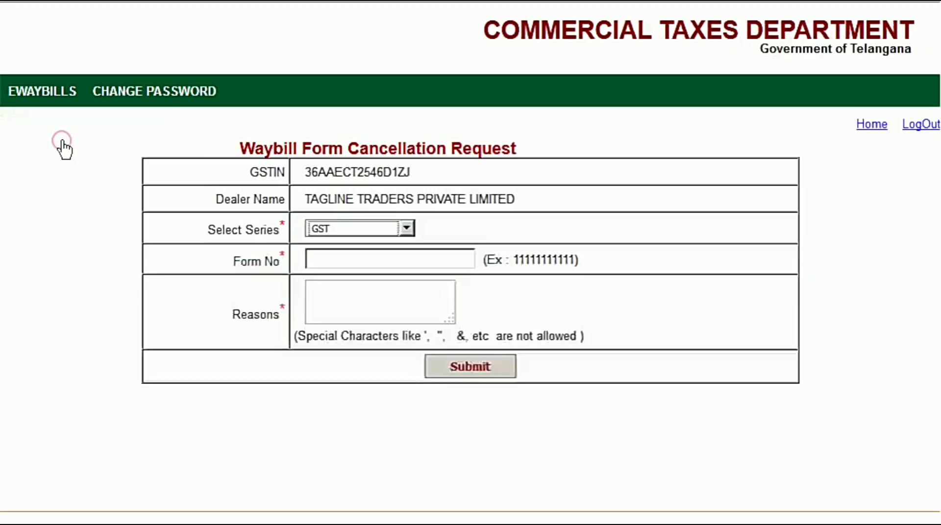
pyautogui.click(356, 246)
pyautogui.hotkey('ctrl', 'v')
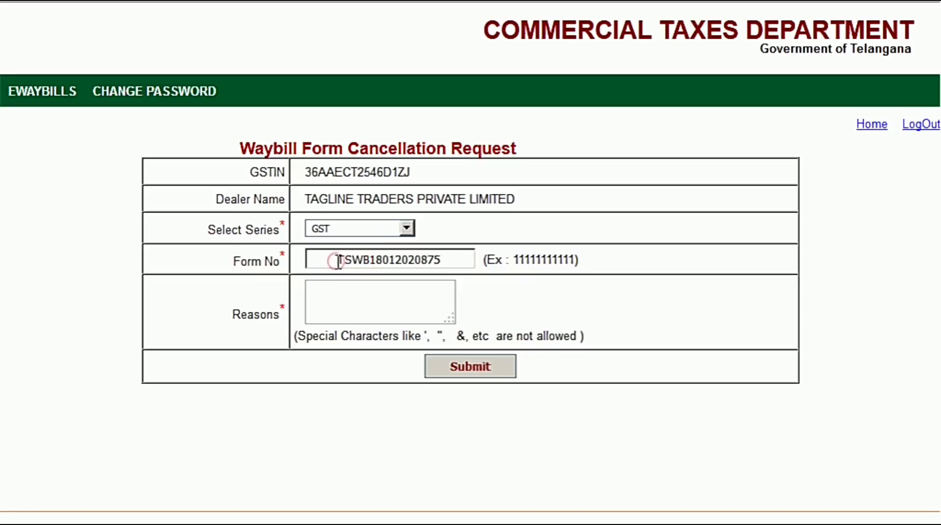
pyautogui.click(332, 288)
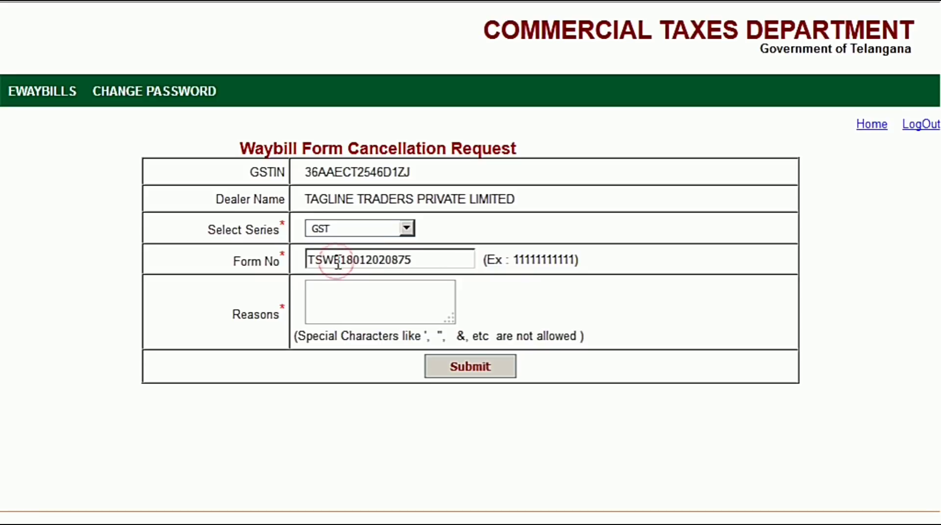
pyautogui.click(335, 295)
pyautogui.write('duplicate')
pyautogui.click(494, 377)
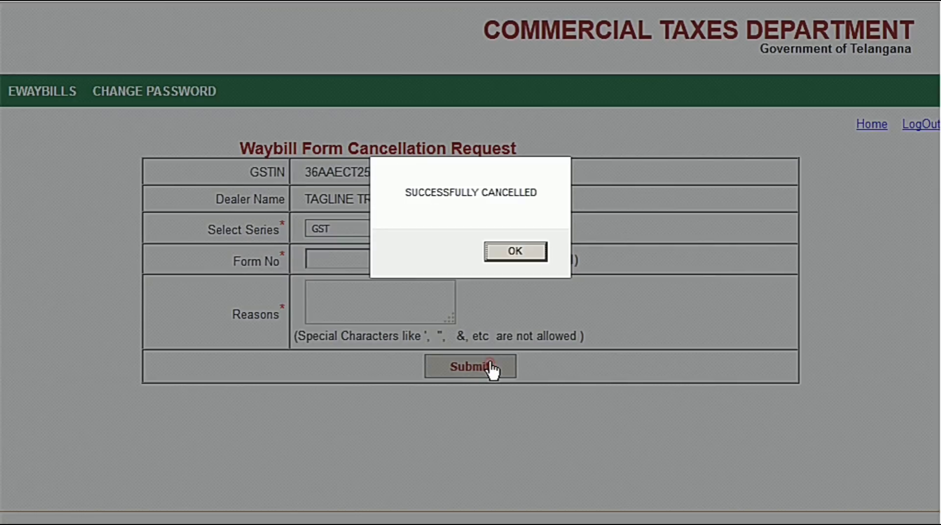
pyautogui.click(534, 249)
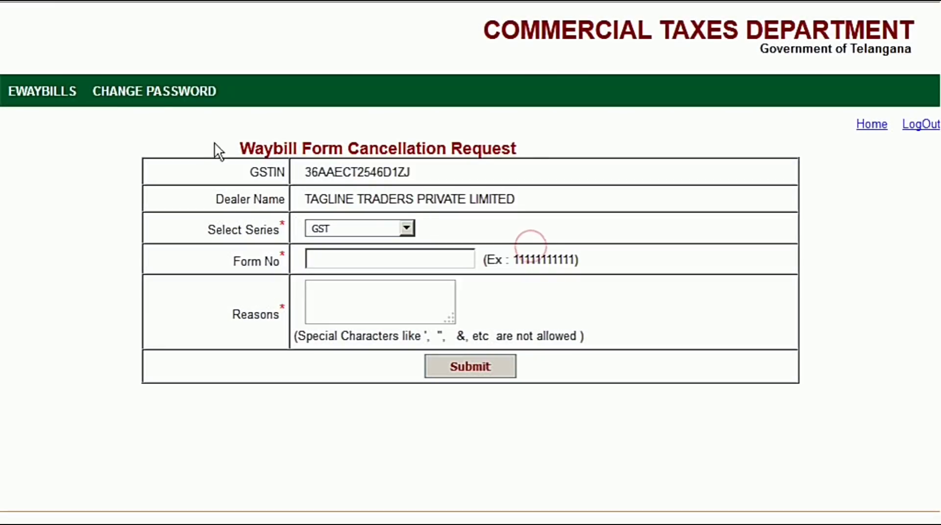
pyautogui.moveTo(21, 95)
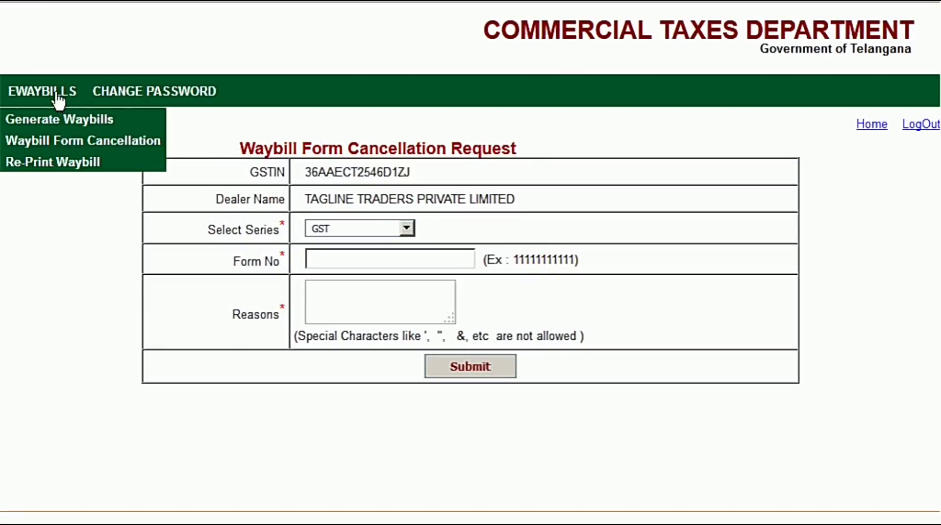
pyautogui.click(49, 166)
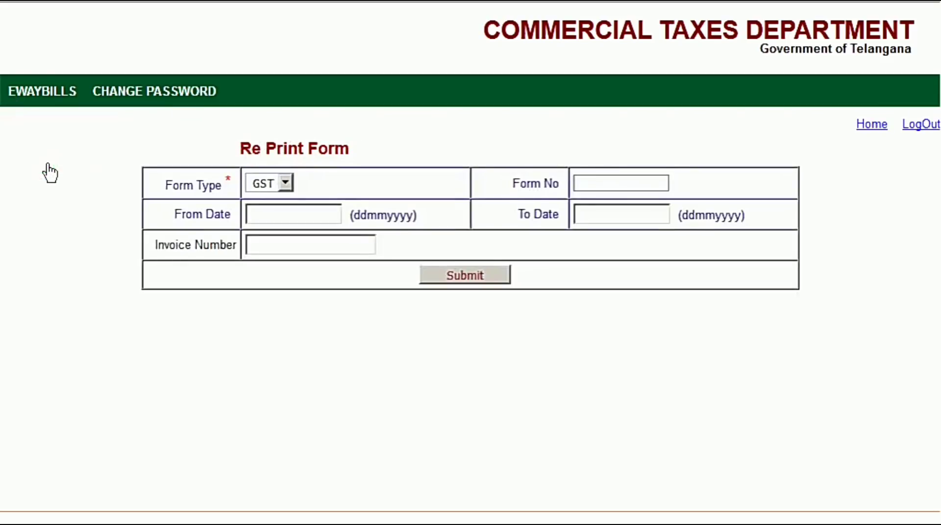
pyautogui.click(303, 212)
pyautogui.write('0')
pyautogui.click(298, 240)
pyautogui.click(607, 215)
pyautogui.click(543, 252)
pyautogui.click(323, 221)
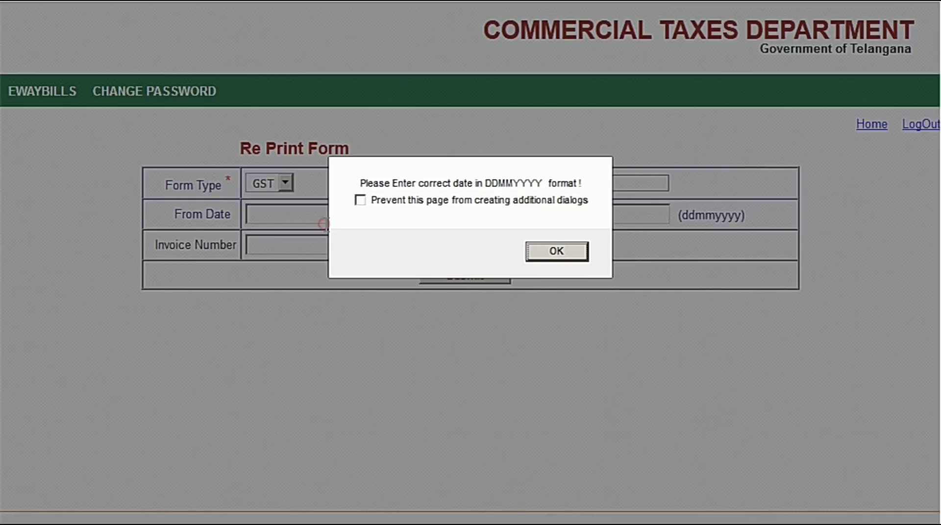
pyautogui.click(552, 251)
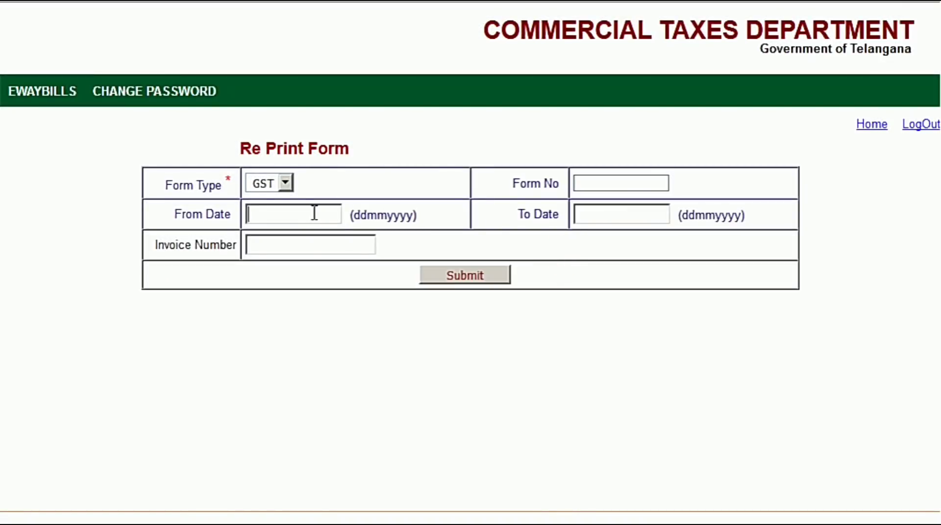
pyautogui.write('07012018')
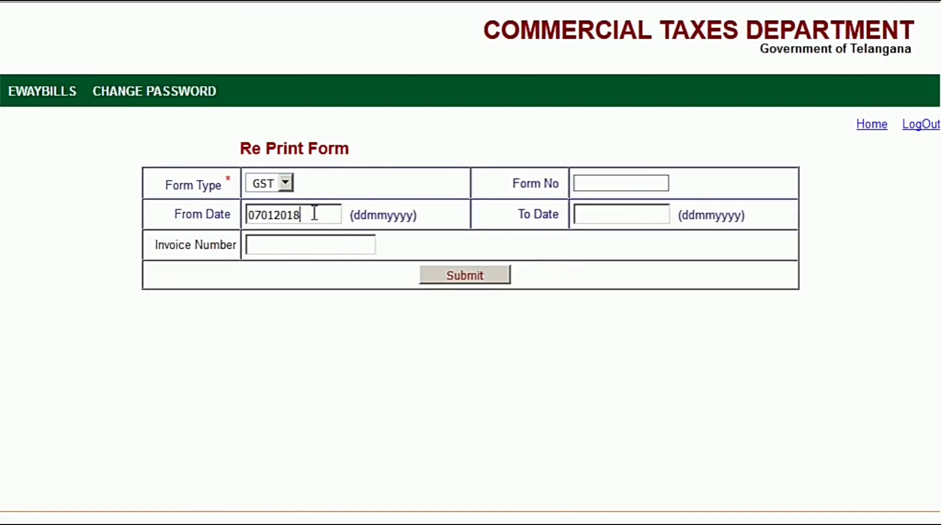
pyautogui.press('Tab')
pyautogui.write('07012')
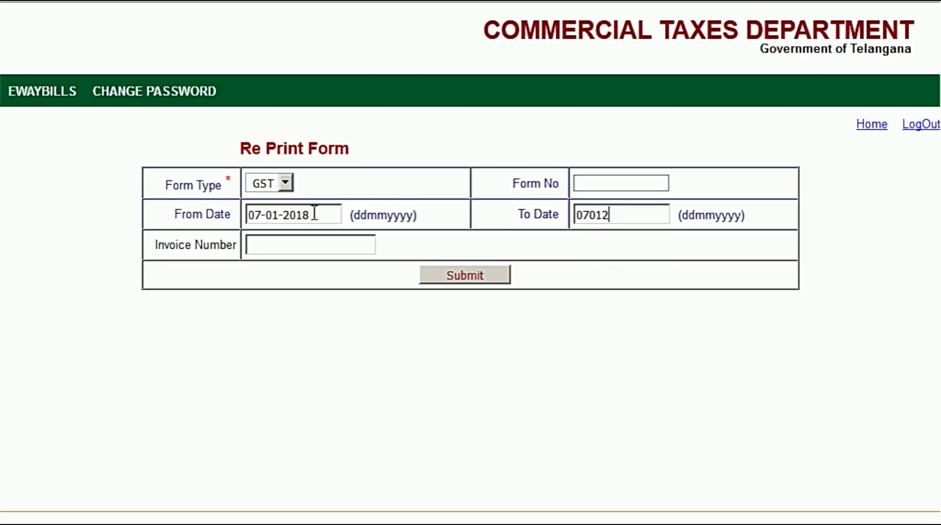
pyautogui.write('018')
pyautogui.click(443, 272)
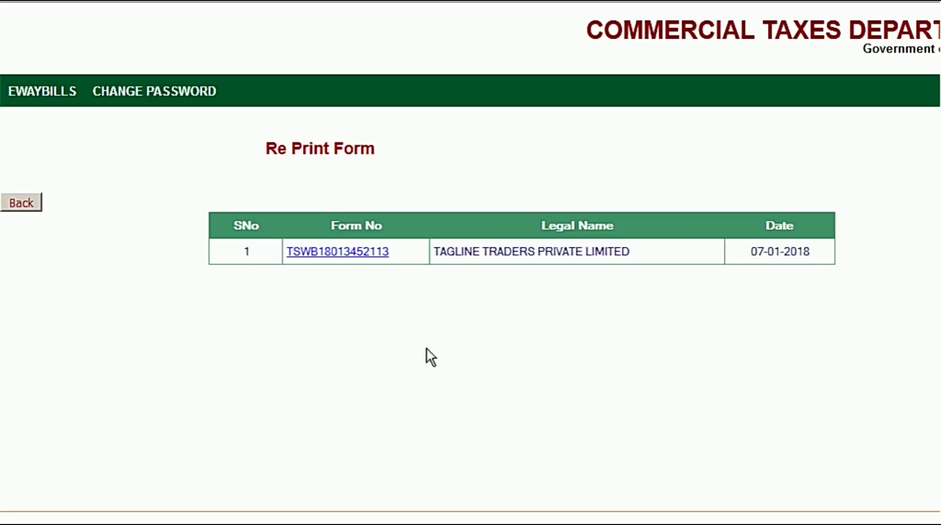